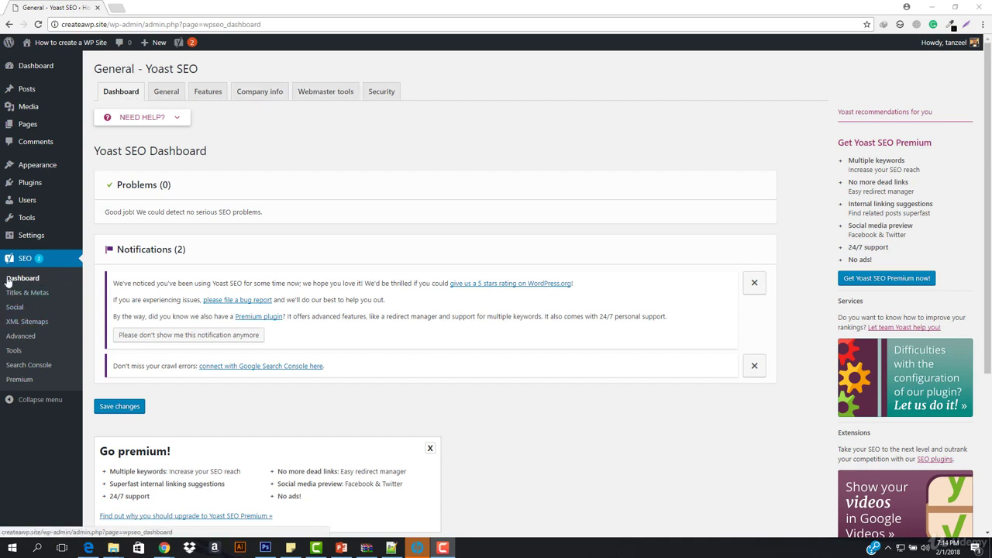
- Review the Yoast SEO General, Features, Company info, Webmaster tools and Security settings
{"action": "left_click", "coordinate": [164, 91]}
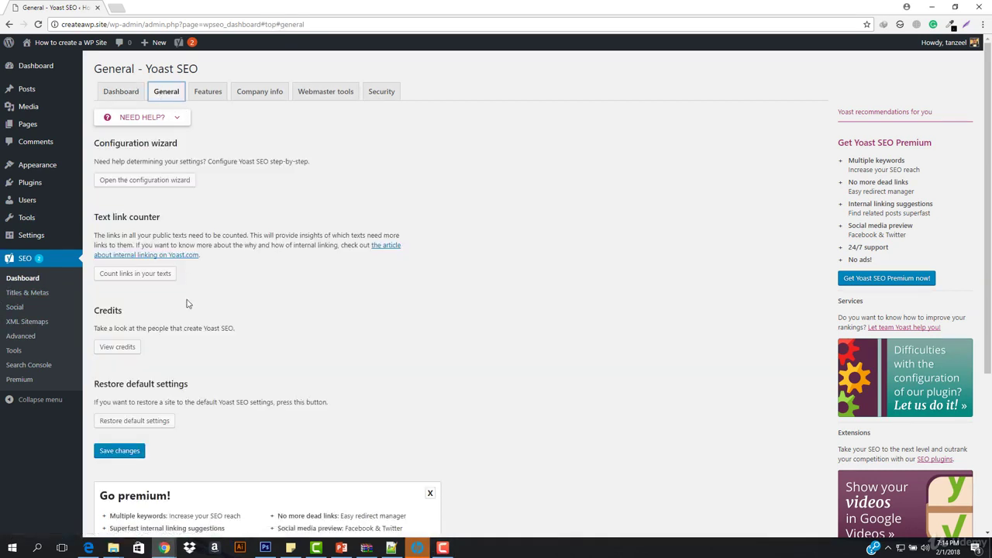
{"action": "scroll", "coordinate": [186, 303], "scroll_direction": "down", "scroll_amount": 2}
{"action": "scroll", "coordinate": [212, 104], "scroll_direction": "up", "scroll_amount": 2}
{"action": "left_click", "coordinate": [209, 93]}
{"action": "scroll", "coordinate": [193, 315], "scroll_direction": "down", "scroll_amount": 5}
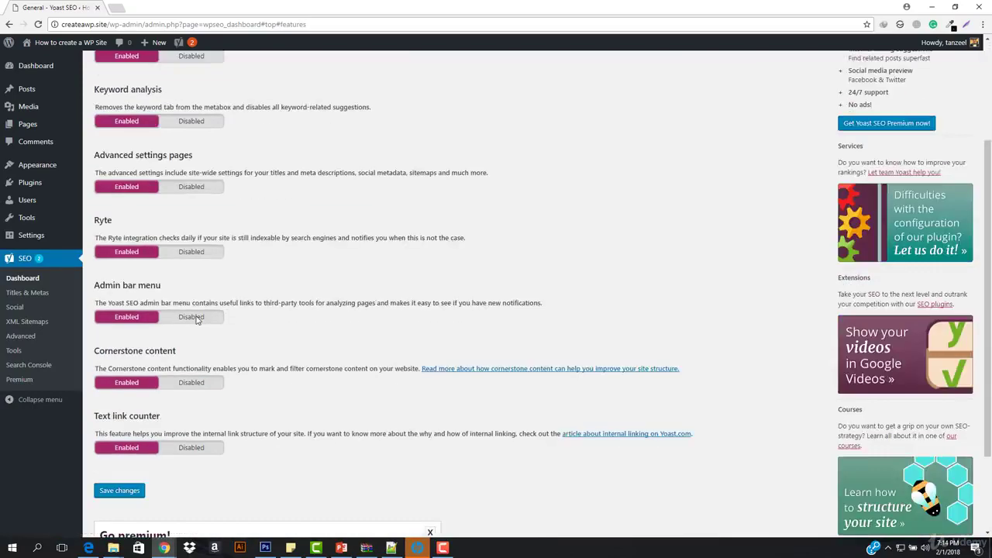
{"action": "scroll", "coordinate": [95, 165], "scroll_direction": "up", "scroll_amount": 4}
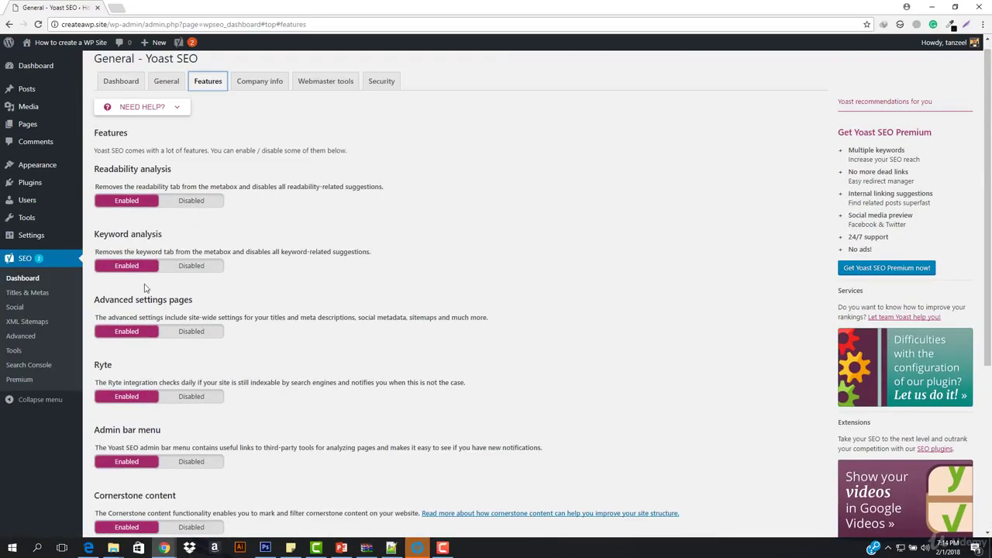
{"action": "left_click", "coordinate": [248, 83]}
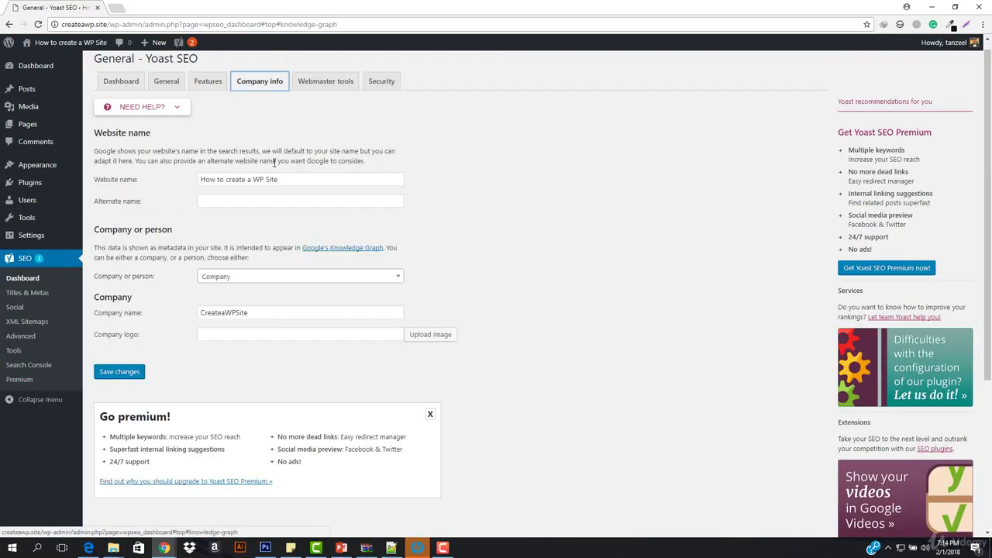
{"action": "left_click", "coordinate": [309, 87]}
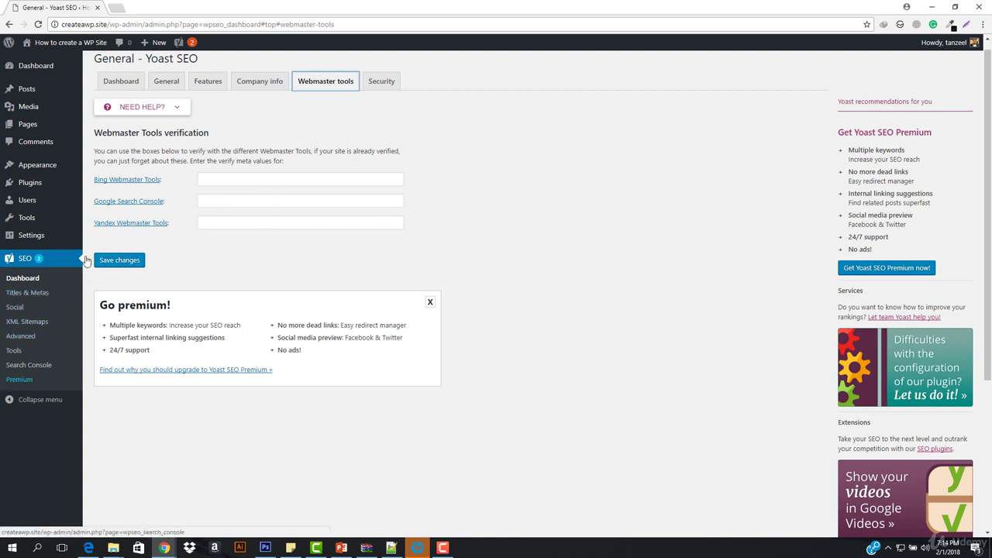
{"action": "left_click", "coordinate": [381, 82]}
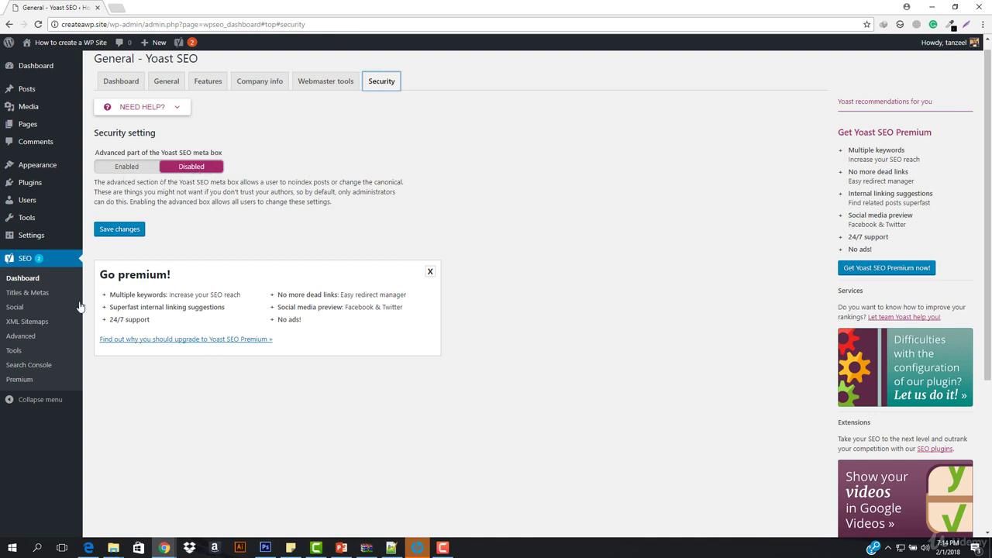
- Open the Titles & Metas settings and compare the title separator with the live site opened in a new browser tab
{"action": "left_click", "coordinate": [27, 293]}
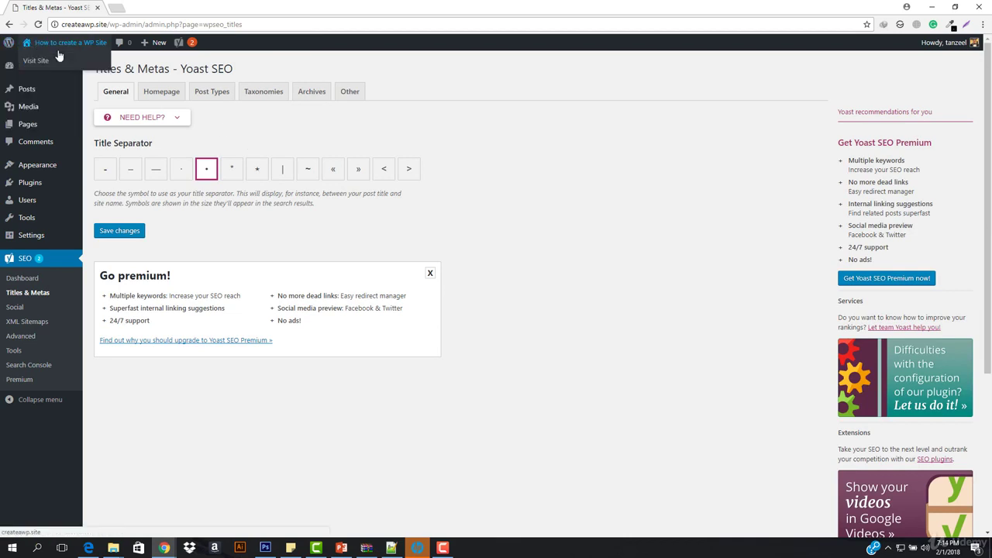
{"action": "right_click", "coordinate": [36, 62]}
{"action": "left_click", "coordinate": [70, 69]}
{"action": "left_click", "coordinate": [136, 7]}
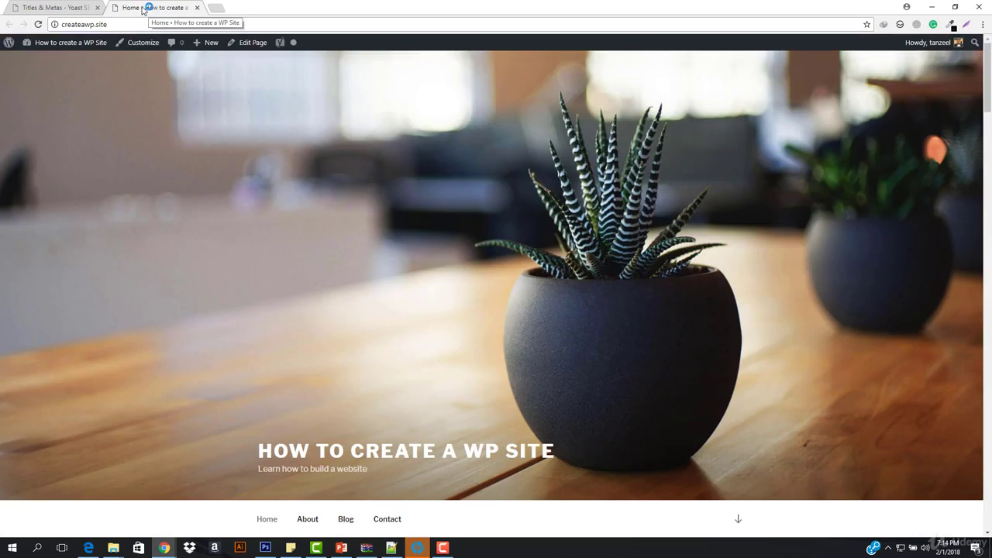
{"action": "left_click", "coordinate": [31, 6]}
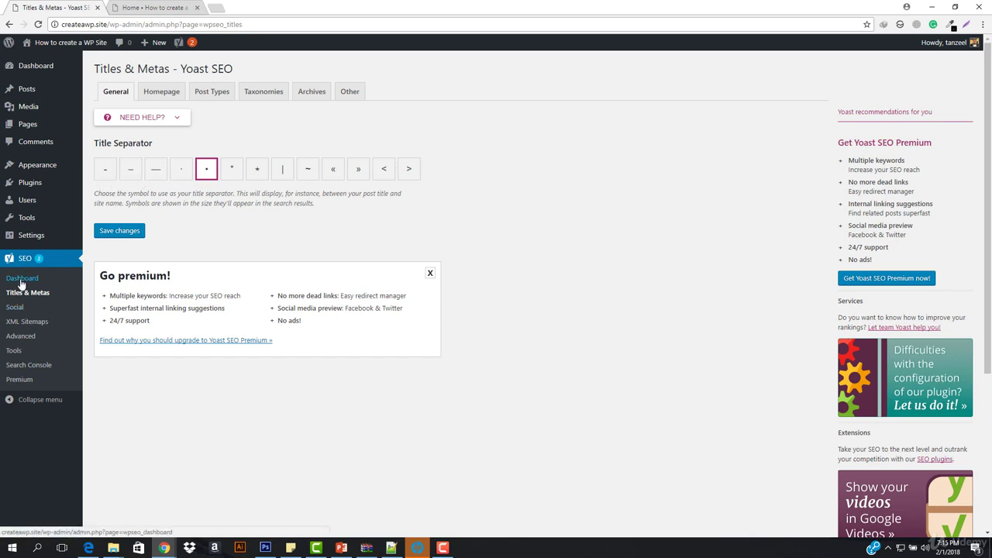
- Check the Homepage options in Titles & Metas against the live home page's browser title
{"action": "left_click", "coordinate": [164, 95]}
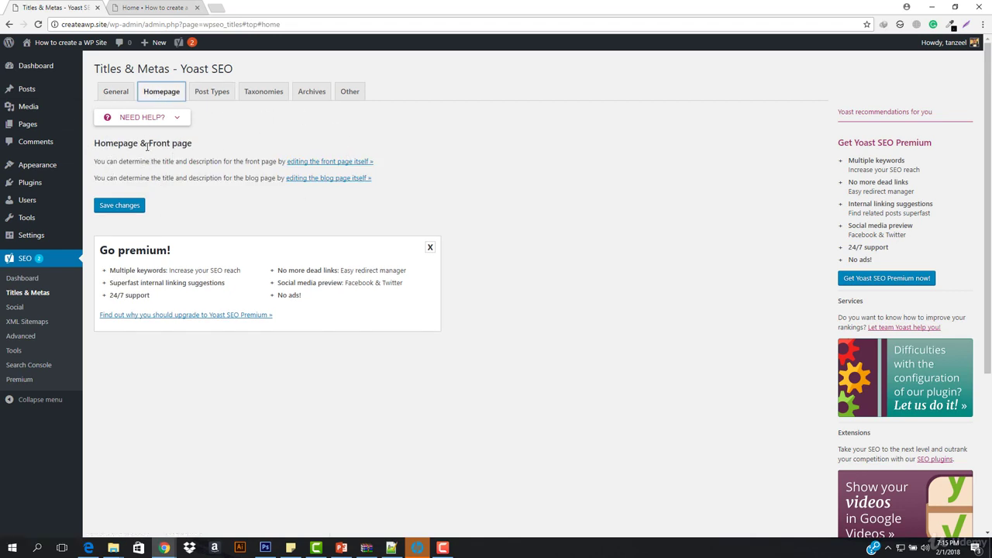
{"action": "left_click", "coordinate": [152, 8]}
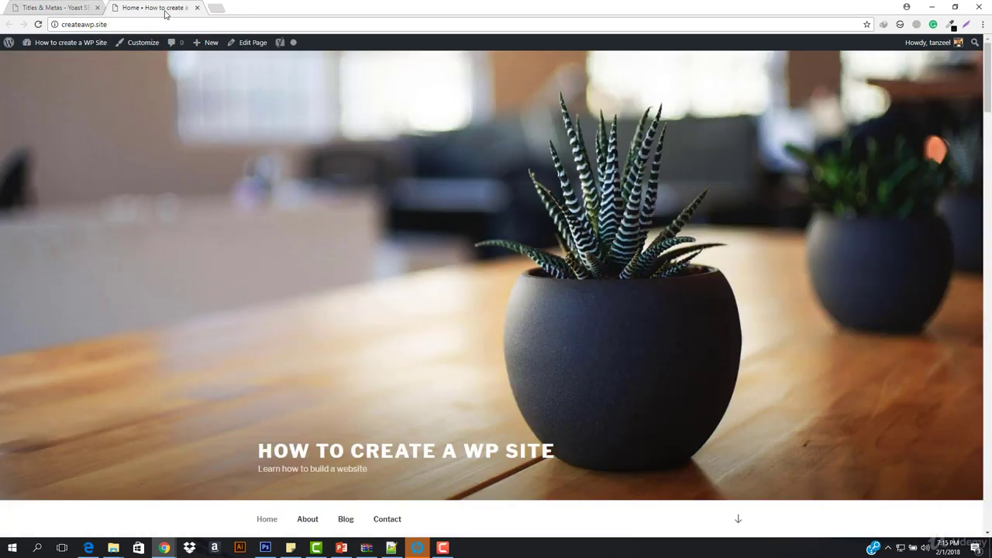
{"action": "left_click", "coordinate": [29, 7]}
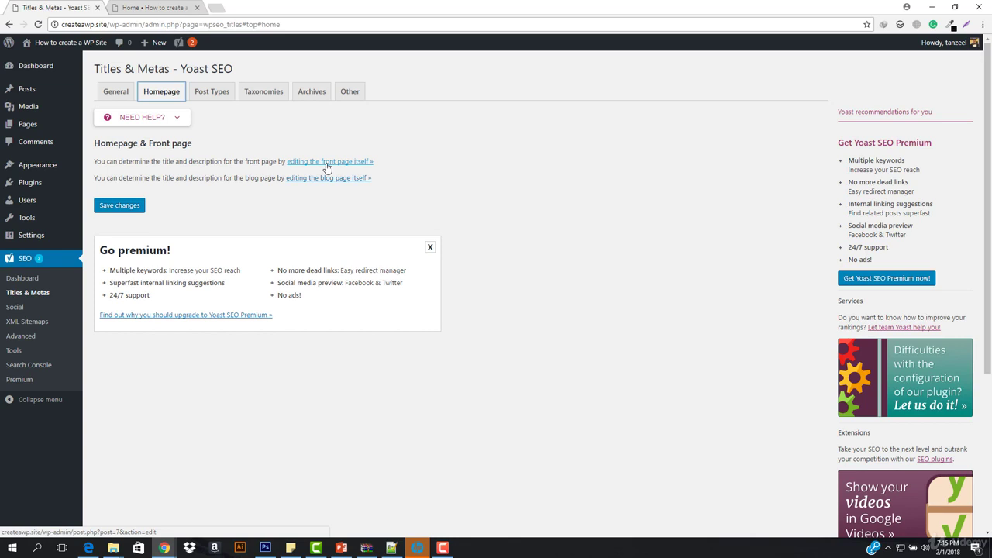
- Open the front page for editing and examine its Yoast snippet preview, SEO title, slug, meta description, focus keyword and analysis
{"action": "left_click", "coordinate": [327, 168]}
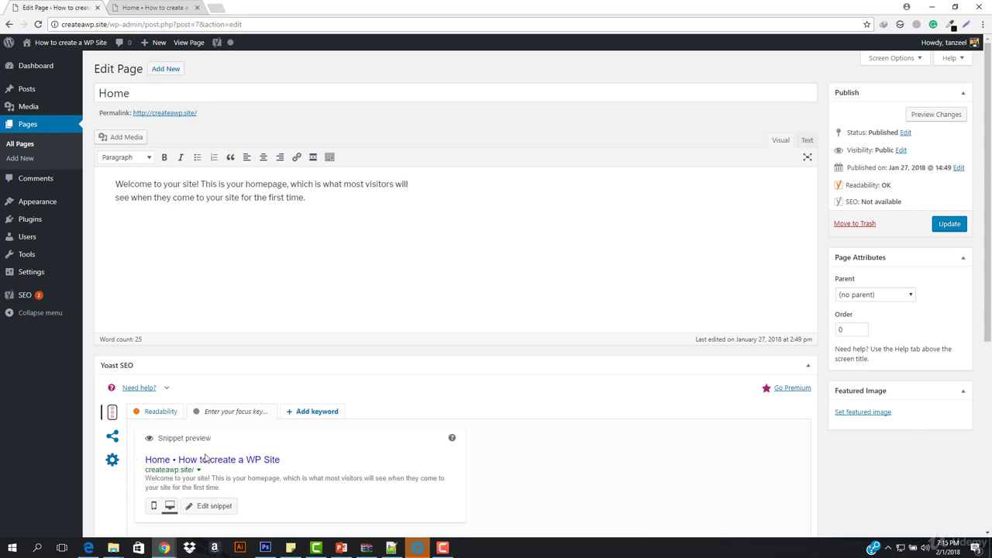
{"action": "left_click", "coordinate": [164, 462]}
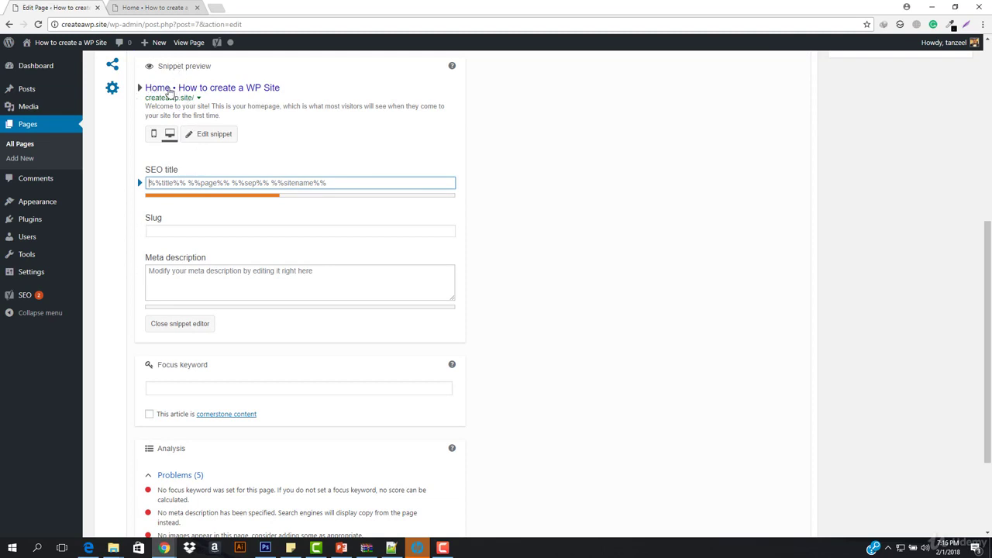
{"action": "left_click_drag", "start_coordinate": [284, 88], "coordinate": [148, 80]}
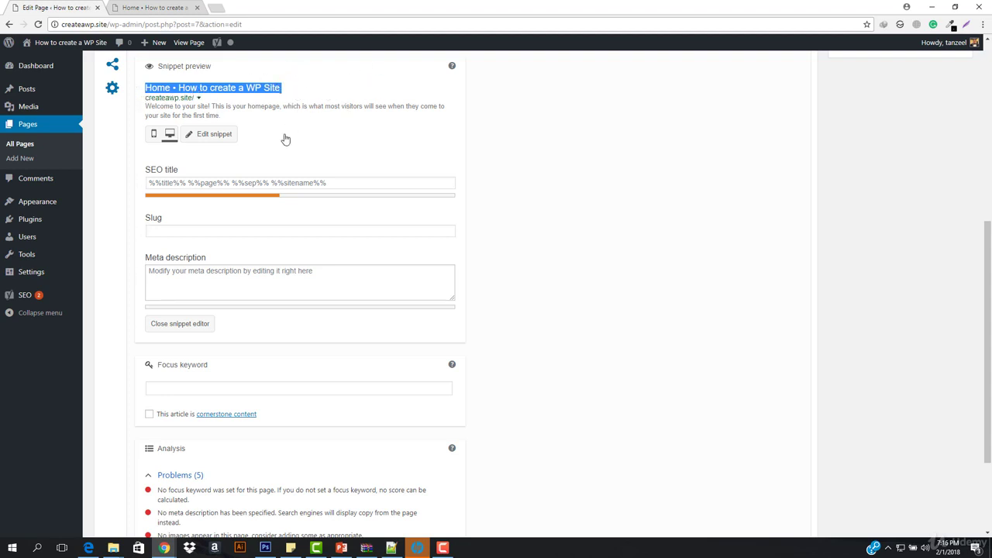
{"action": "scroll", "coordinate": [230, 210], "scroll_direction": "up", "scroll_amount": 3}
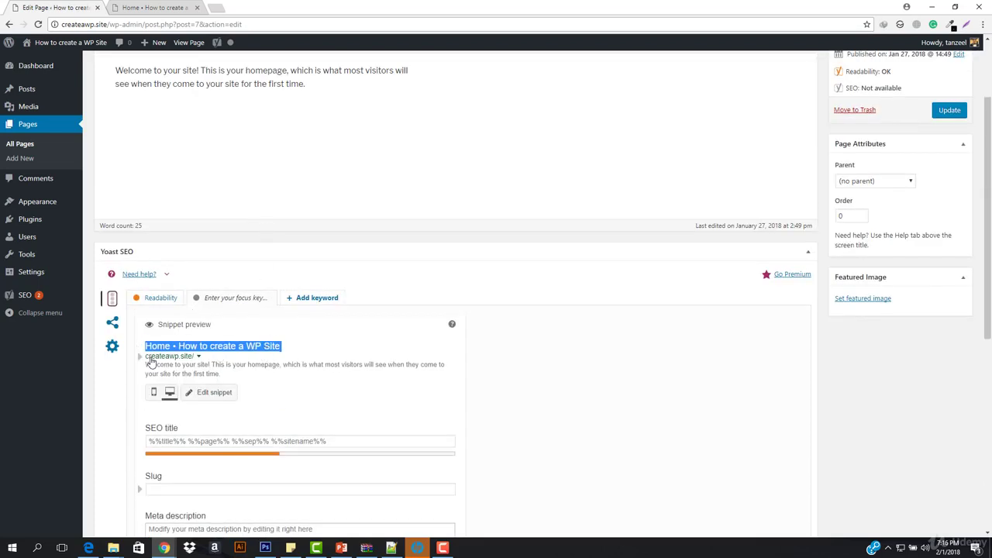
{"action": "scroll", "coordinate": [248, 364], "scroll_direction": "up", "scroll_amount": 2}
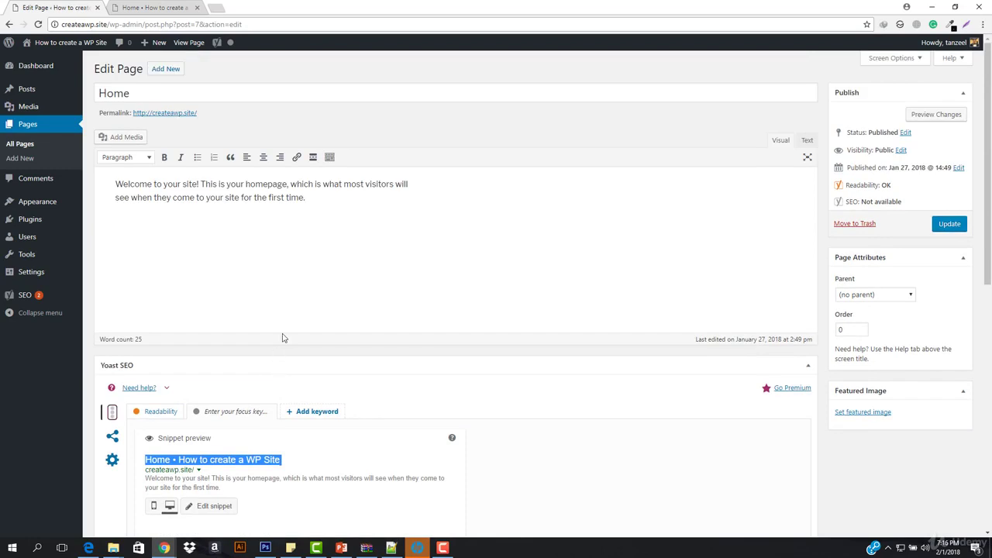
{"action": "scroll", "coordinate": [241, 275], "scroll_direction": "down", "scroll_amount": 3}
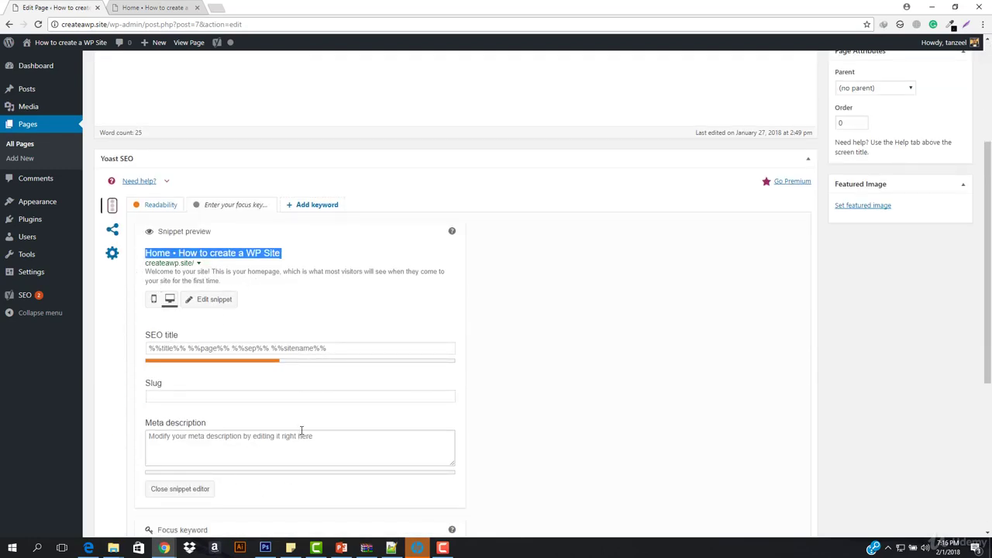
{"action": "scroll", "coordinate": [302, 430], "scroll_direction": "down", "scroll_amount": 3}
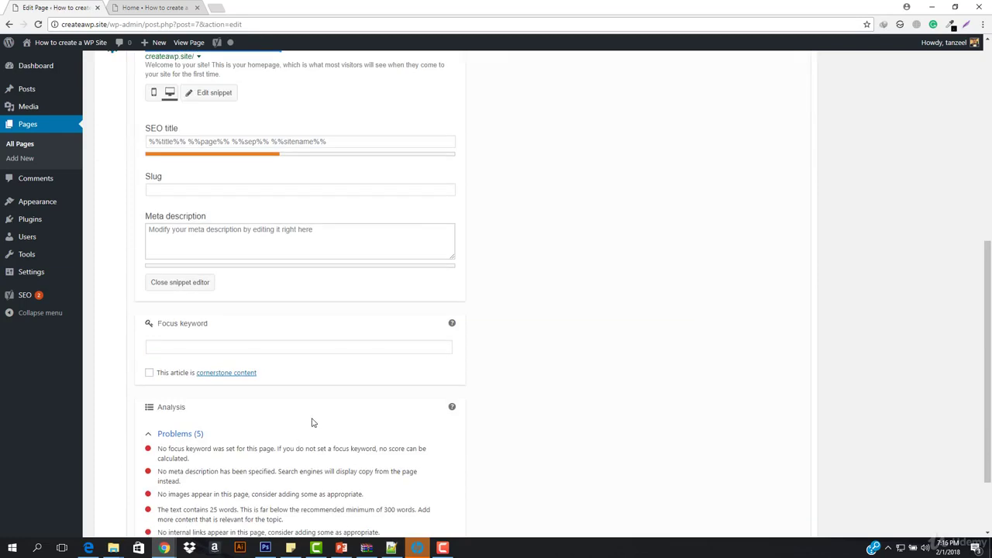
{"action": "scroll", "coordinate": [311, 422], "scroll_direction": "up", "scroll_amount": 4}
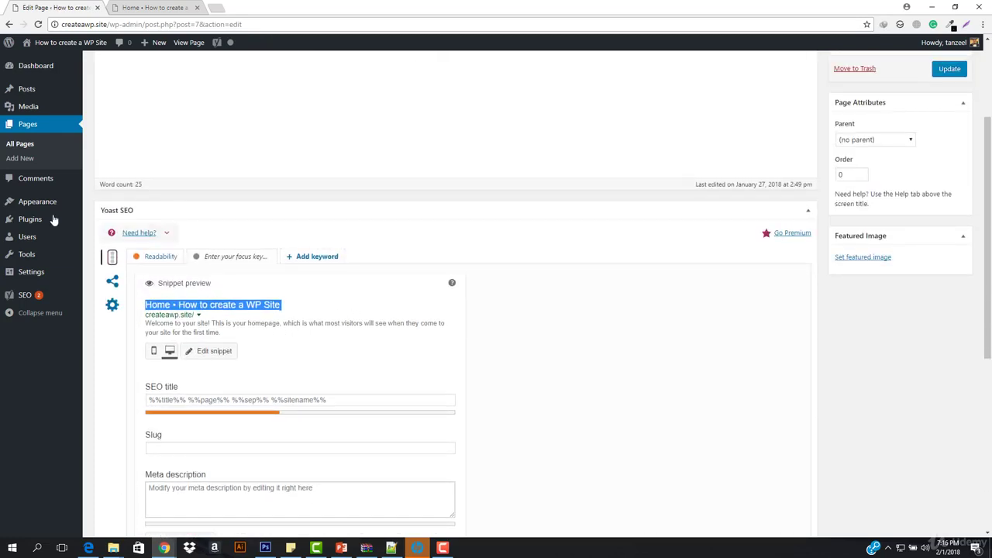
{"action": "left_click", "coordinate": [203, 327]}
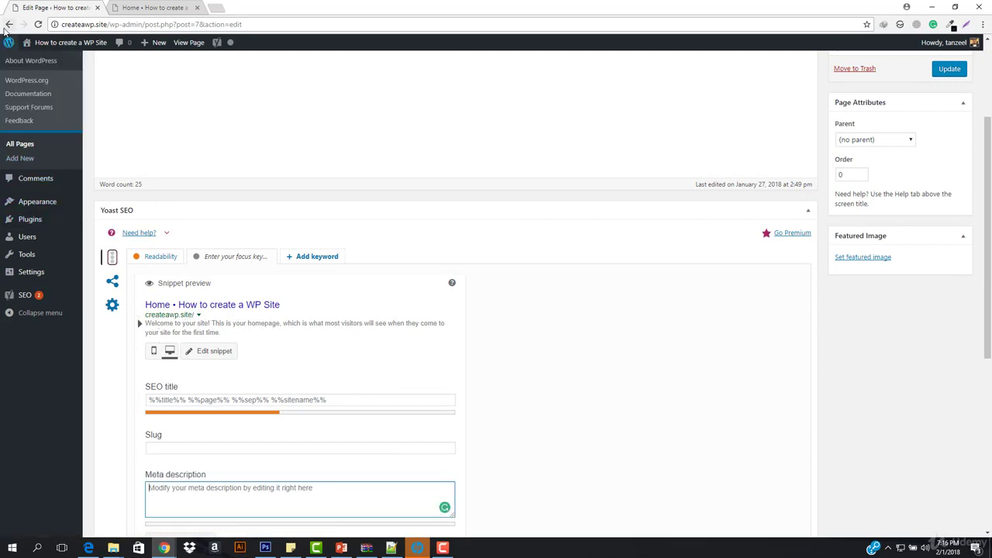
- Return to Titles & Metas, show the Post Types settings, and open the All Posts list in a new browser tab, closing the live site's tab
{"action": "left_click", "coordinate": [9, 24]}
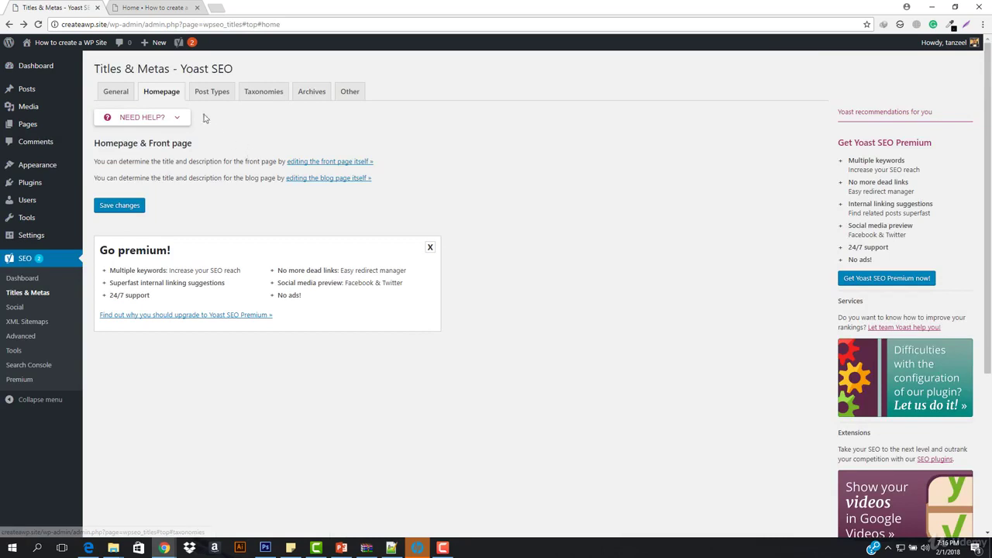
{"action": "left_click", "coordinate": [207, 93]}
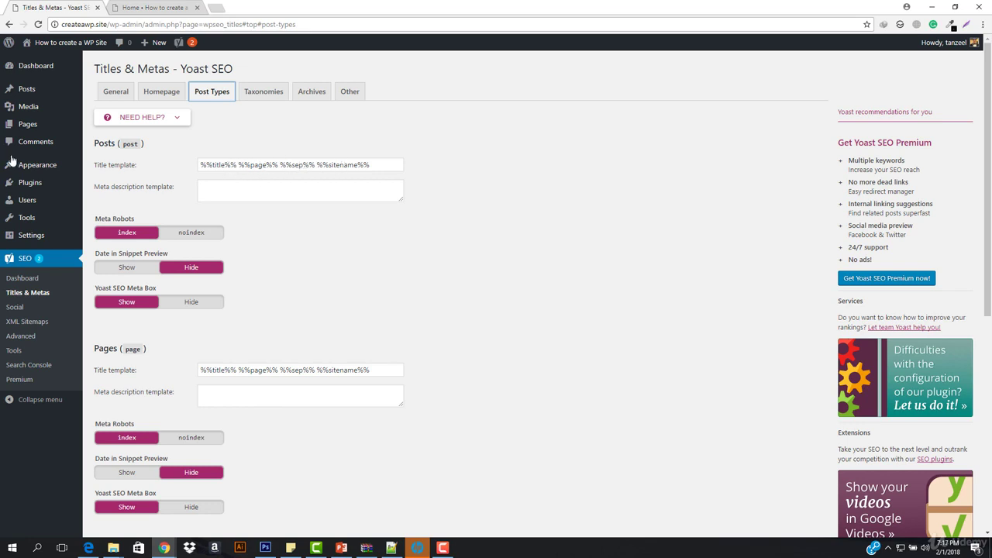
{"action": "mouse_move", "coordinate": [31, 89]}
{"action": "right_click", "coordinate": [104, 92]}
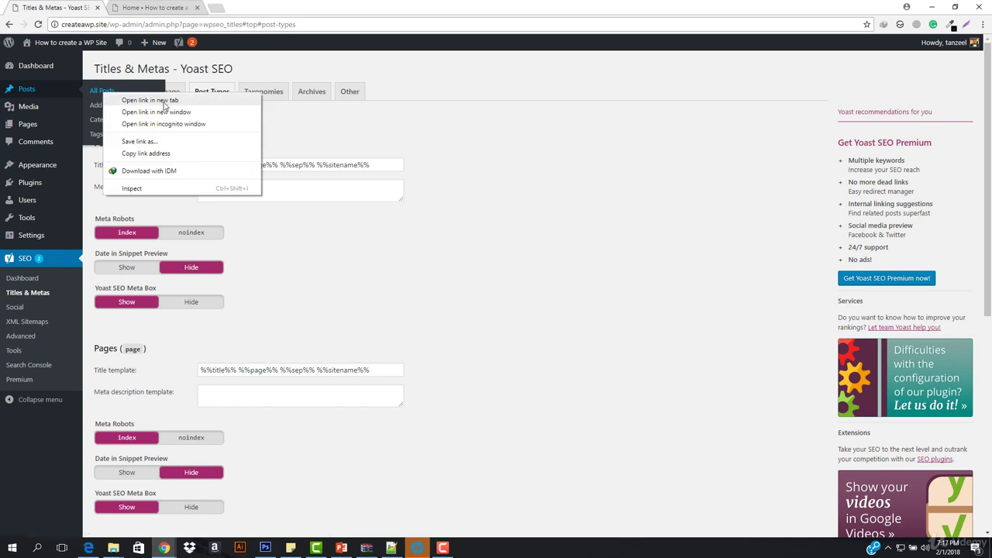
{"action": "left_click", "coordinate": [164, 101]}
{"action": "left_click", "coordinate": [237, 7]}
{"action": "middle_click", "coordinate": [160, 6]}
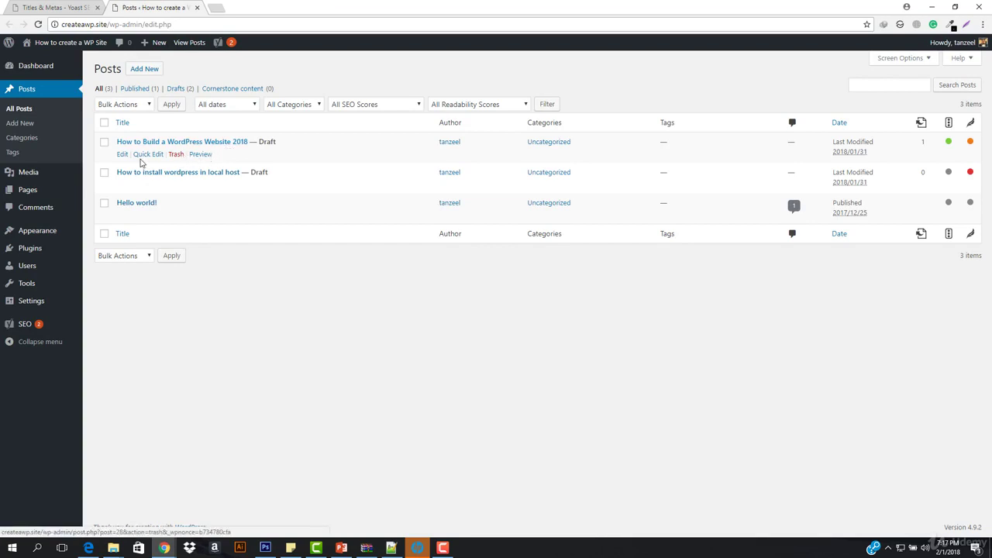
- Open the post "How to Build a WordPress Website 2018" for editing and expand its Yoast snippet editor to inspect the SEO fields
{"action": "left_click", "coordinate": [122, 155]}
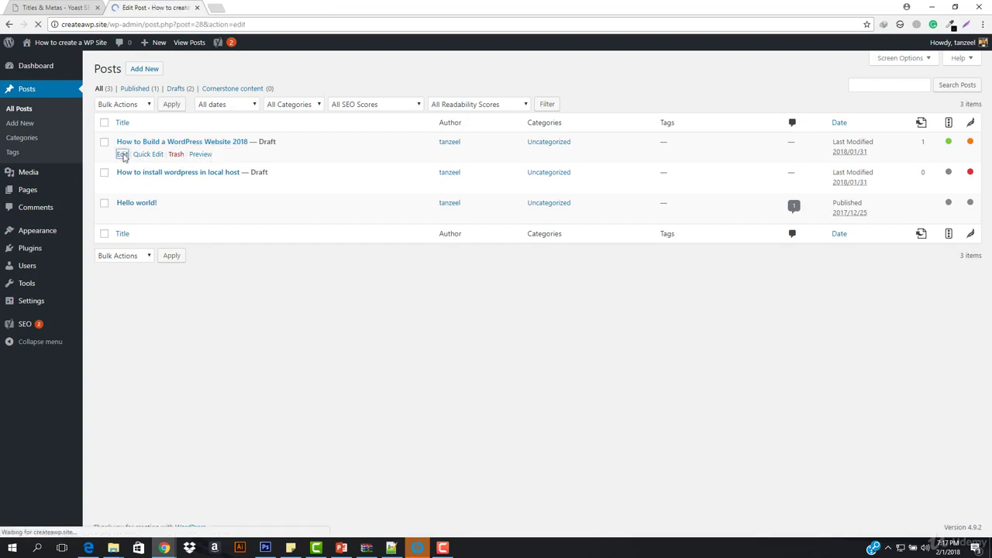
{"action": "scroll", "coordinate": [272, 283], "scroll_direction": "down", "scroll_amount": 3}
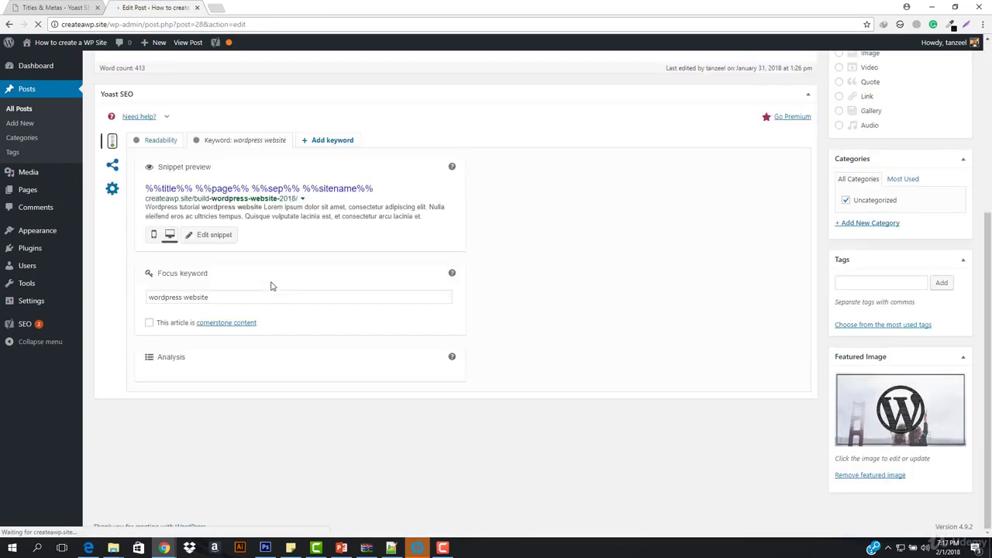
{"action": "scroll", "coordinate": [237, 327], "scroll_direction": "down", "scroll_amount": 3}
{"action": "scroll", "coordinate": [238, 327], "scroll_direction": "down", "scroll_amount": 3}
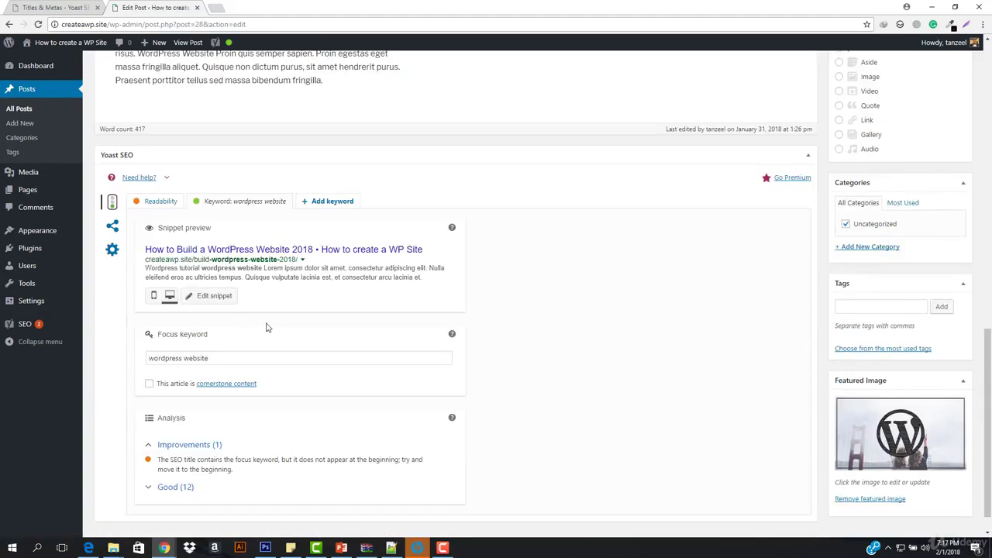
{"action": "left_click", "coordinate": [214, 295]}
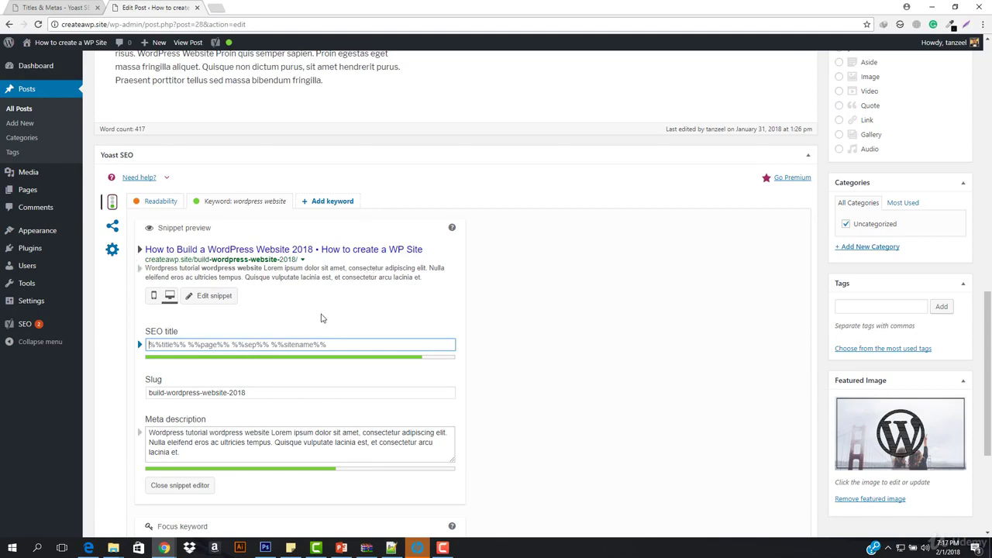
{"action": "scroll", "coordinate": [312, 363], "scroll_direction": "up", "scroll_amount": 2}
- Go back to the Post Types settings and review the title and meta description templates for posts, pages and media
{"action": "key", "text": "ctrl+shift+Tab"}
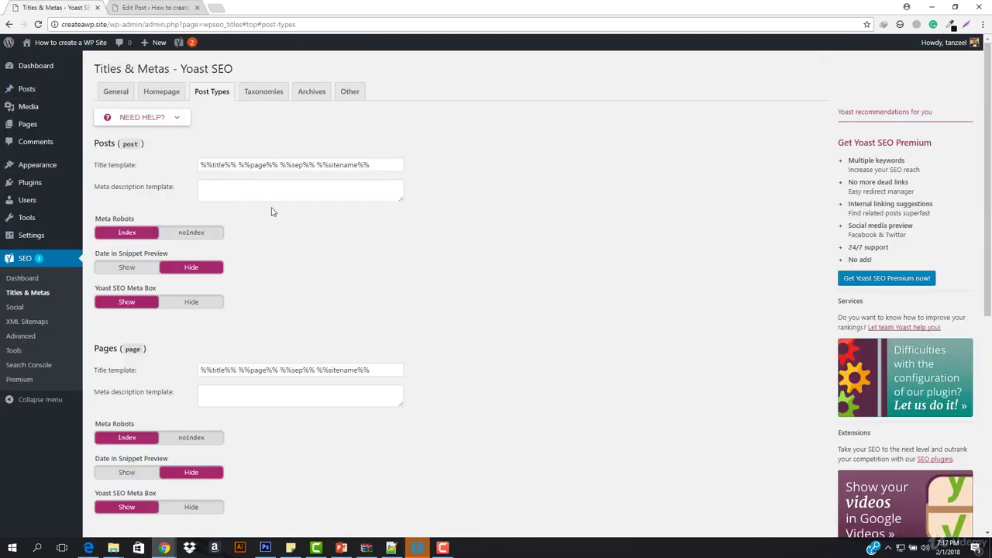
{"action": "left_click", "coordinate": [229, 193]}
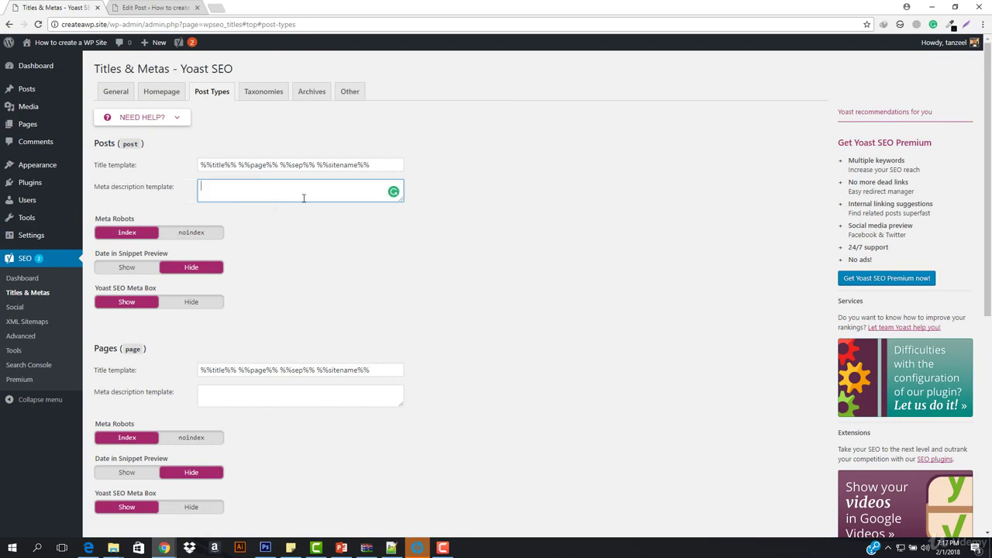
{"action": "scroll", "coordinate": [369, 300], "scroll_direction": "down", "scroll_amount": 3}
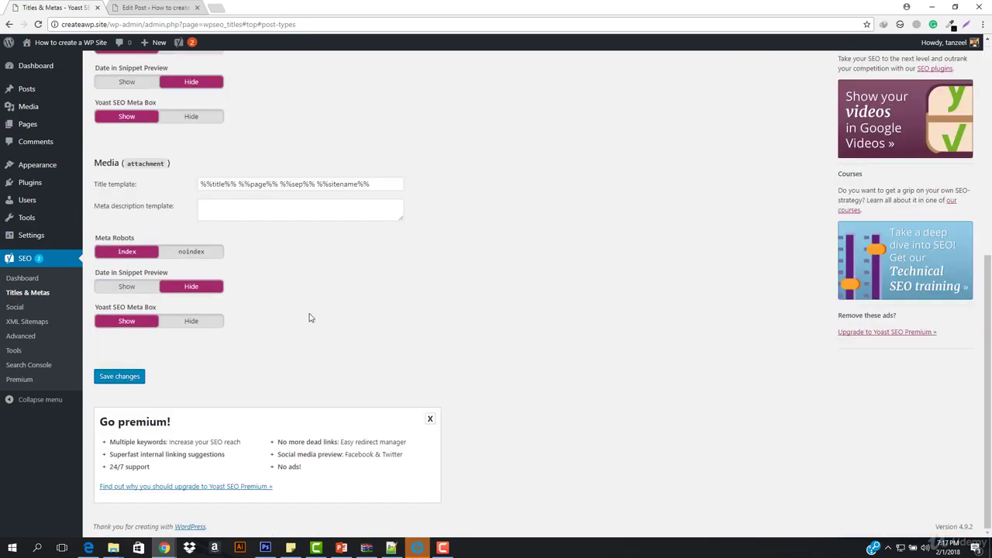
{"action": "scroll", "coordinate": [308, 318], "scroll_direction": "up", "scroll_amount": 15}
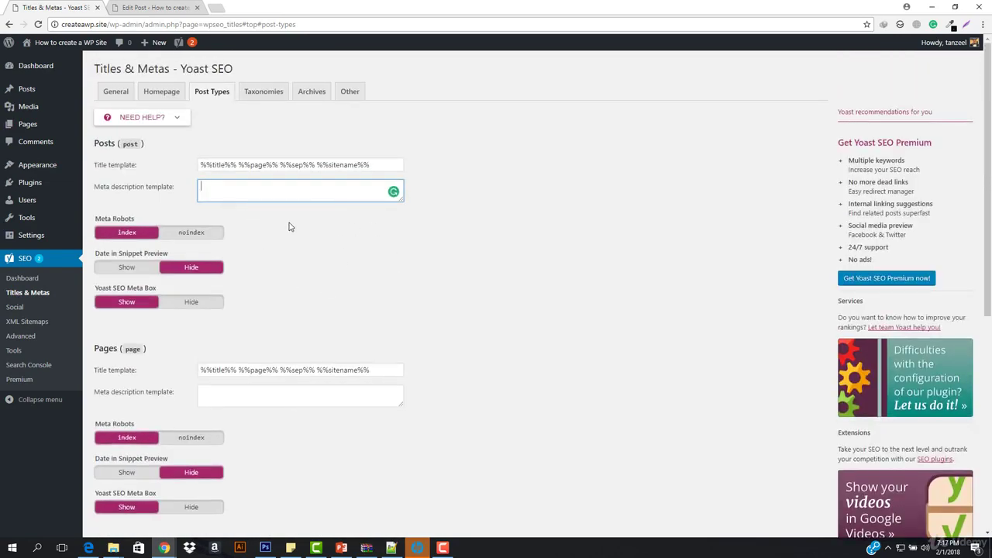
{"action": "left_click", "coordinate": [288, 227]}
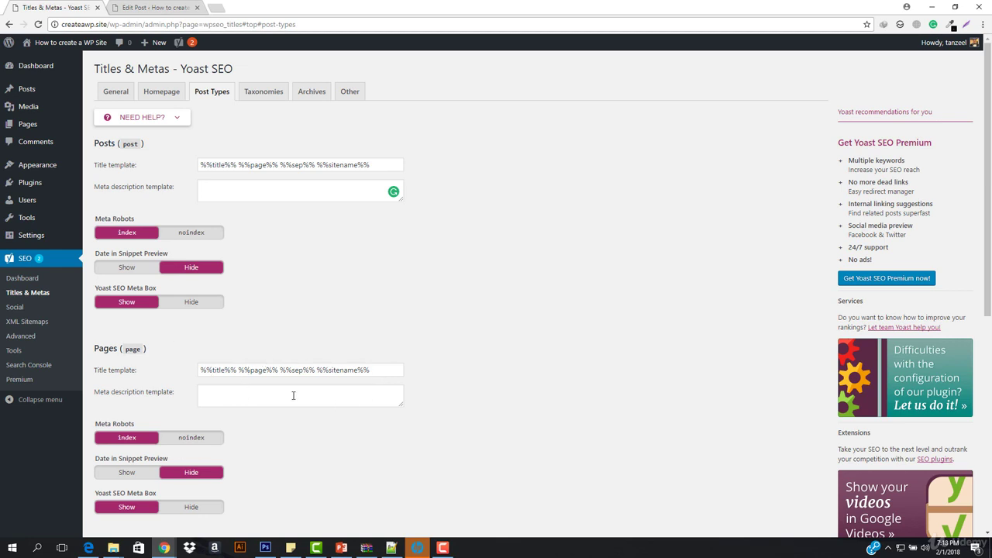
{"action": "scroll", "coordinate": [173, 394], "scroll_direction": "down", "scroll_amount": 3}
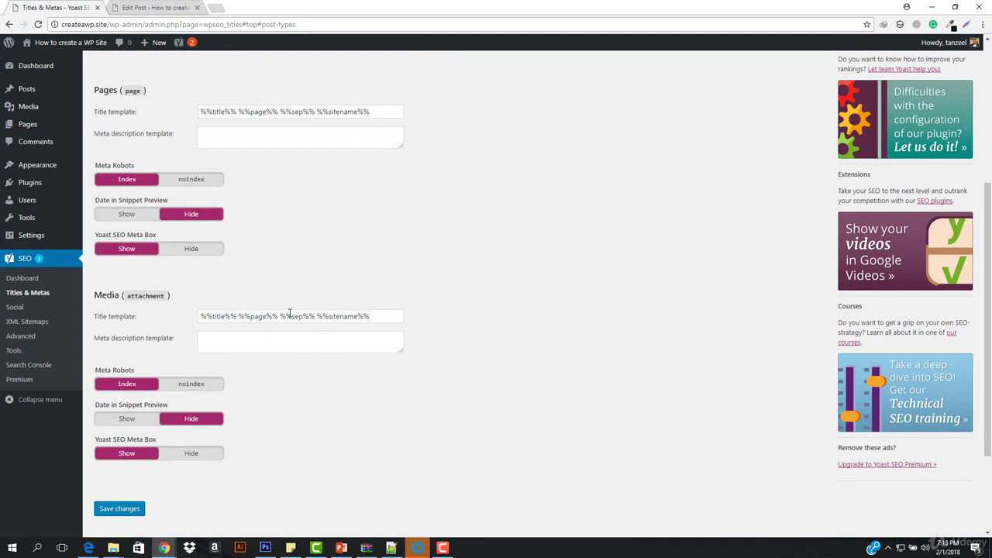
- Open the Media Library in a new browser tab and view the attachment page of the image titled "wordpress website 2018"
{"action": "right_click", "coordinate": [93, 109]}
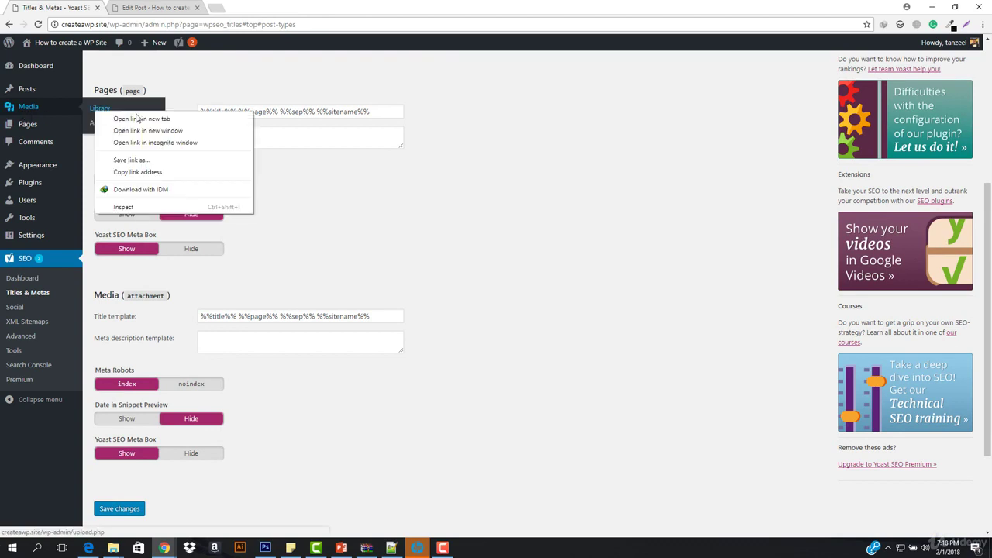
{"action": "left_click", "coordinate": [128, 119]}
{"action": "left_click", "coordinate": [272, 8]}
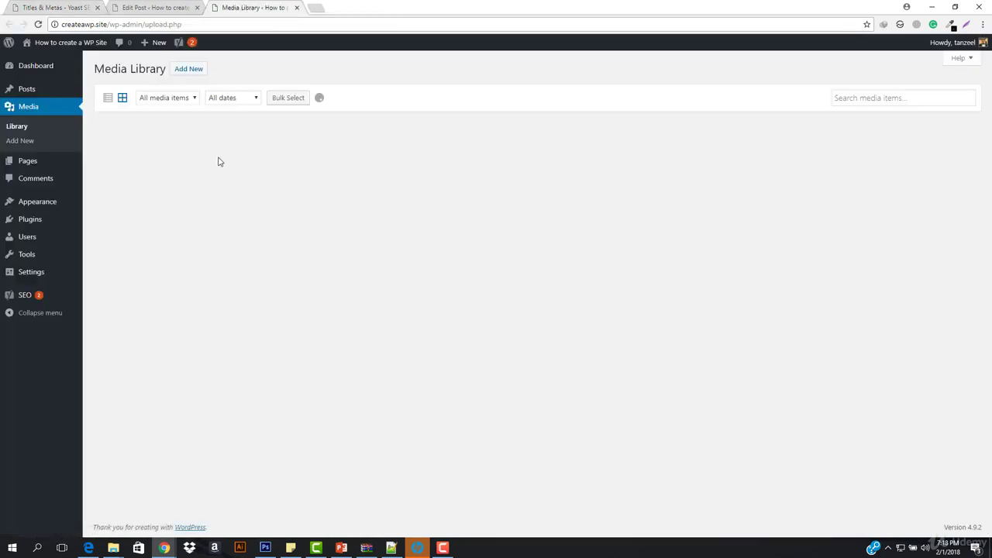
{"action": "left_click", "coordinate": [169, 163]}
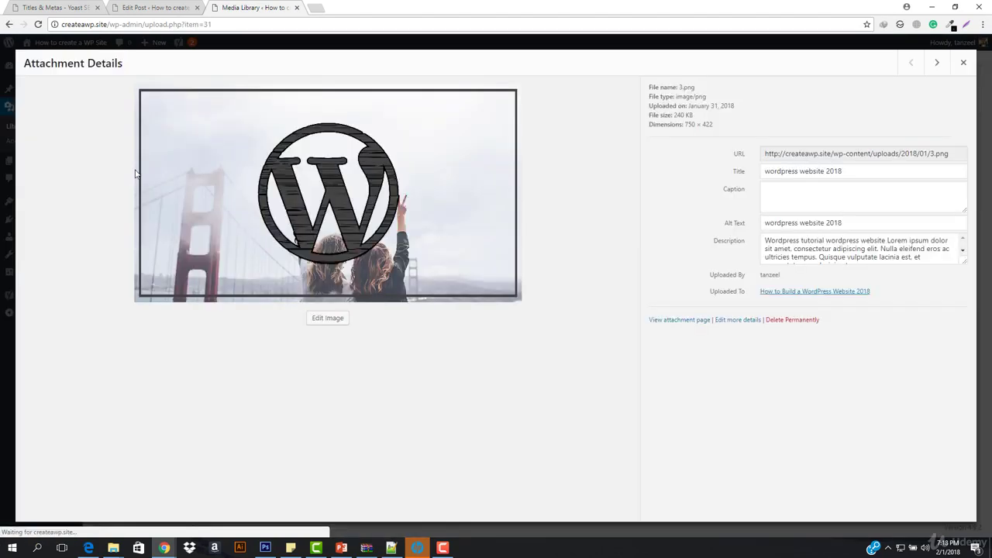
{"action": "left_click", "coordinate": [668, 321]}
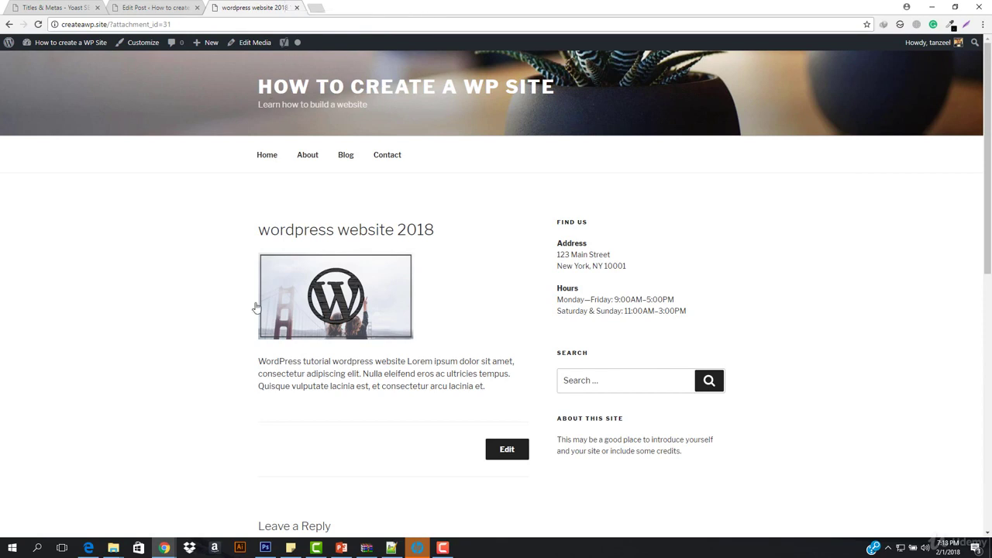
- Examine the description text on the image's attachment page and return to the Post Types settings for posts
{"action": "left_click_drag", "start_coordinate": [258, 351], "coordinate": [494, 390]}
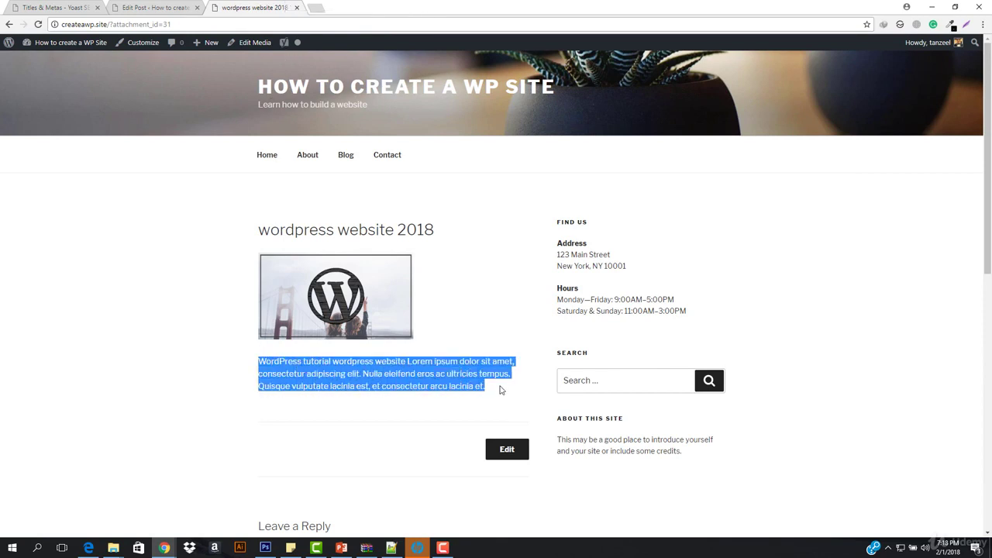
{"action": "left_click", "coordinate": [494, 390]}
{"action": "left_click", "coordinate": [353, 312]}
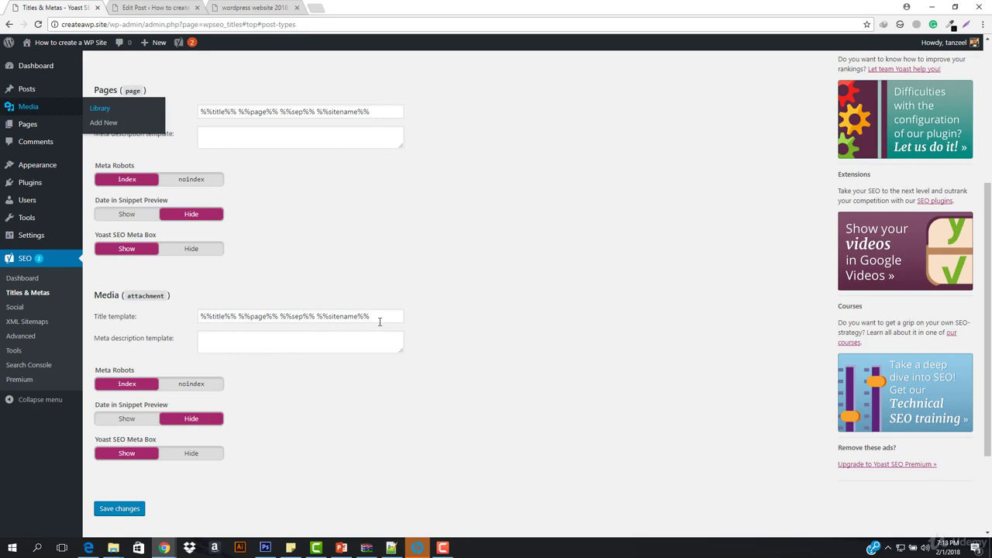
{"action": "scroll", "coordinate": [333, 349], "scroll_direction": "up", "scroll_amount": 3}
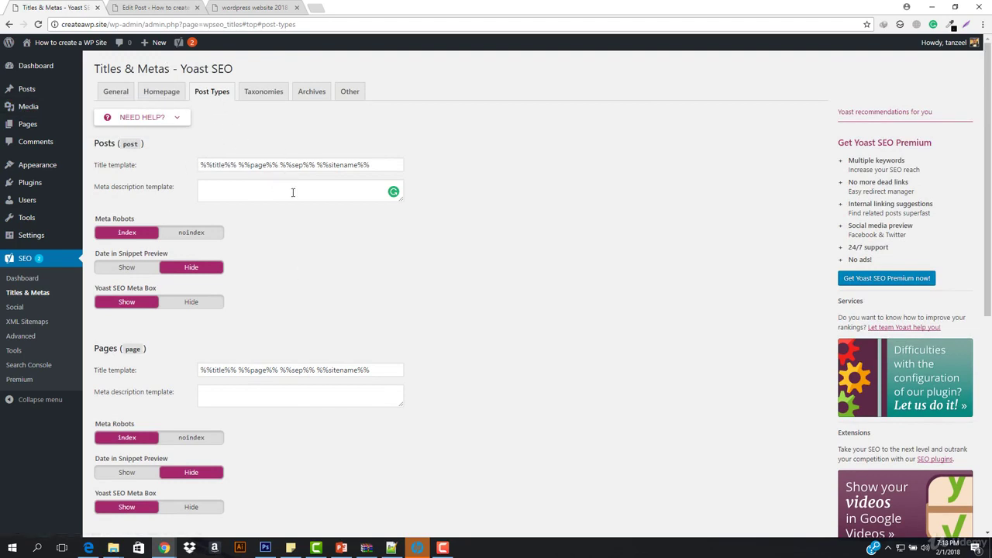
- Try "dddddd" as the SEO title in the post's Yoast snippet editor and clear the field again
{"action": "left_click", "coordinate": [146, 8]}
{"action": "scroll", "coordinate": [282, 393], "scroll_direction": "down", "scroll_amount": 2}
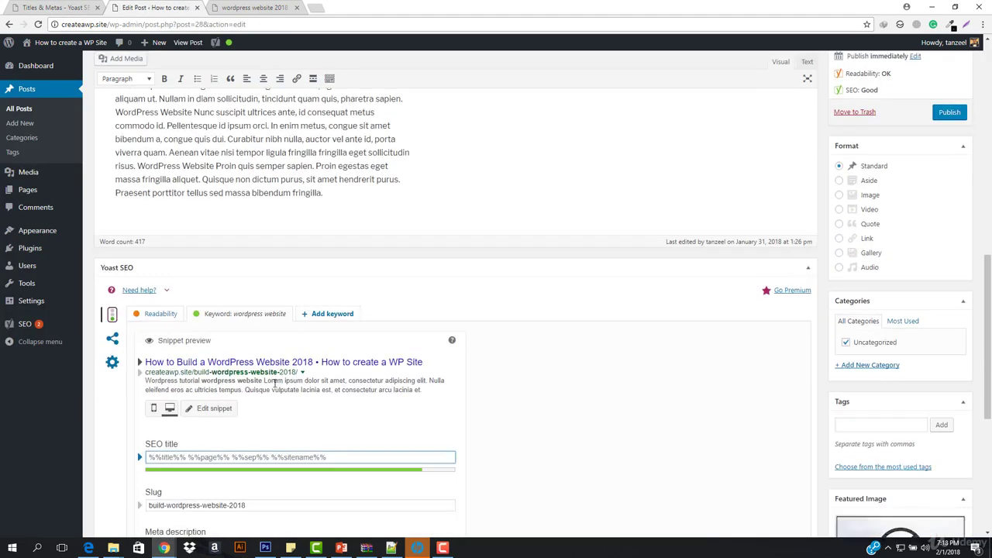
{"action": "type", "text": "dddddd"}
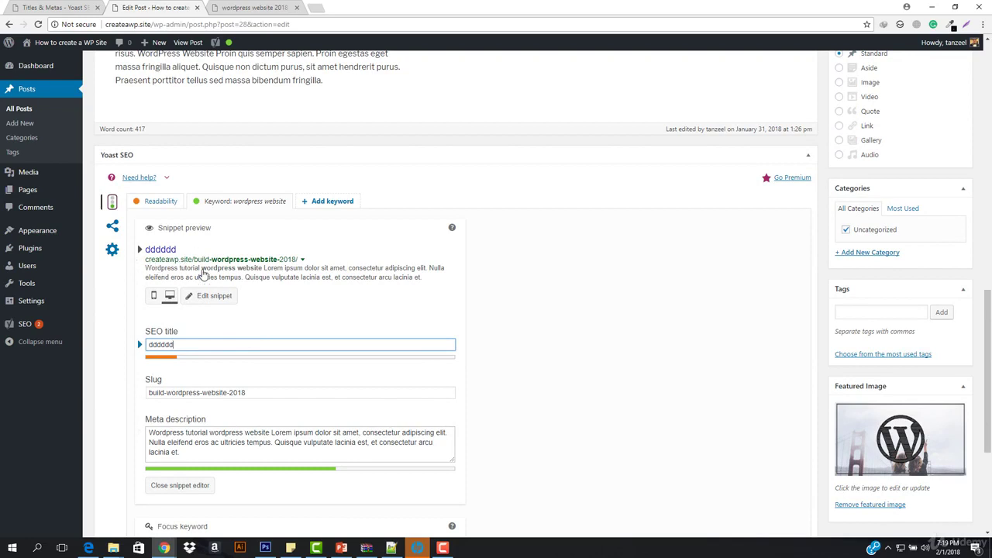
{"action": "key", "text": "BackSpace"}
{"action": "key", "text": "BackSpace"}
{"action": "key", "text": "BackSpace"}
{"action": "key", "text": "BackSpace"}
{"action": "key", "text": "BackSpace"}
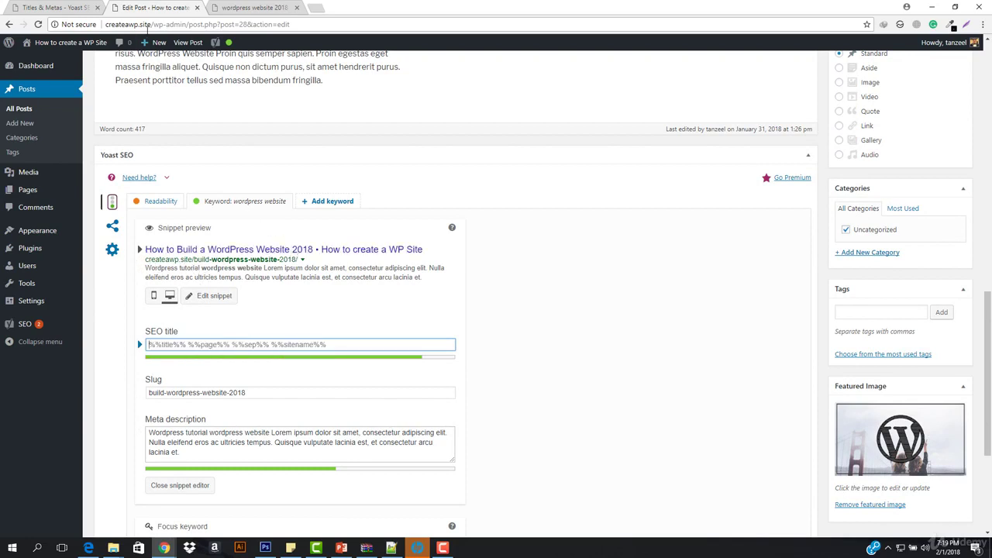
- Close the post editor's browser tab and review the Post Types settings in Titles & Metas
{"action": "middle_click", "coordinate": [155, 6]}
{"action": "left_click", "coordinate": [27, 9]}
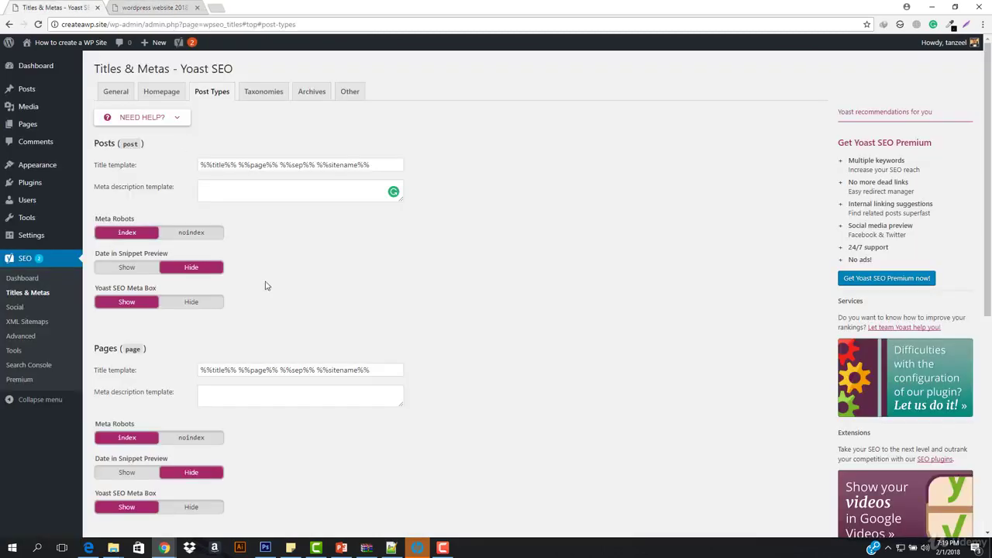
{"action": "scroll", "coordinate": [273, 338], "scroll_direction": "down", "scroll_amount": 3}
{"action": "scroll", "coordinate": [267, 364], "scroll_direction": "down", "scroll_amount": 2}
{"action": "scroll", "coordinate": [266, 365], "scroll_direction": "up", "scroll_amount": 5}
- Show the Taxonomies settings and review the title and meta templates for categories, tags and post formats
{"action": "left_click", "coordinate": [263, 92]}
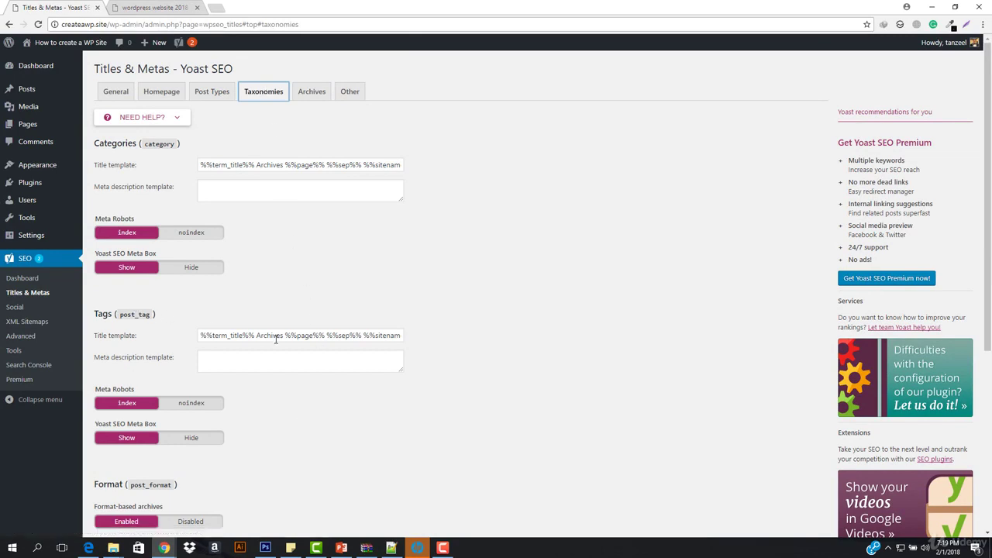
{"action": "mouse_move", "coordinate": [34, 91]}
{"action": "scroll", "coordinate": [346, 327], "scroll_direction": "down", "scroll_amount": 3}
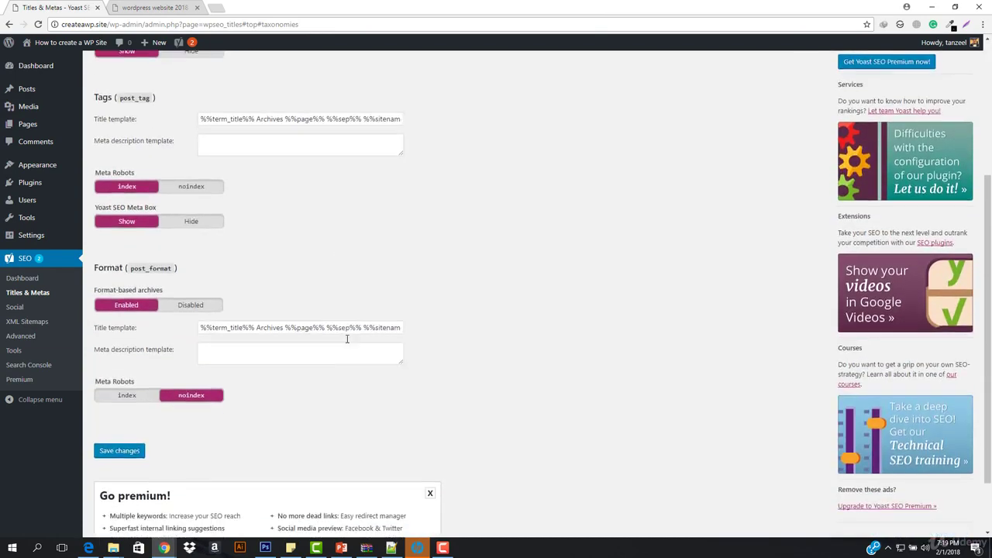
{"action": "scroll", "coordinate": [323, 355], "scroll_direction": "up", "scroll_amount": 1}
{"action": "scroll", "coordinate": [308, 342], "scroll_direction": "up", "scroll_amount": 3}
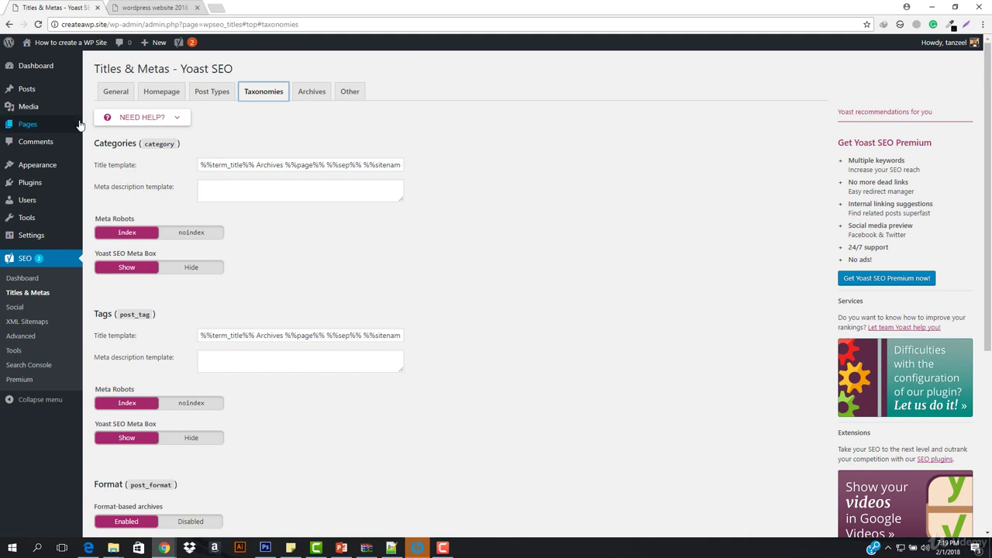
- Open the Uncategorized post category for editing and examine its Yoast snippet preview, focus keyword and analysis
{"action": "mouse_move", "coordinate": [31, 190]}
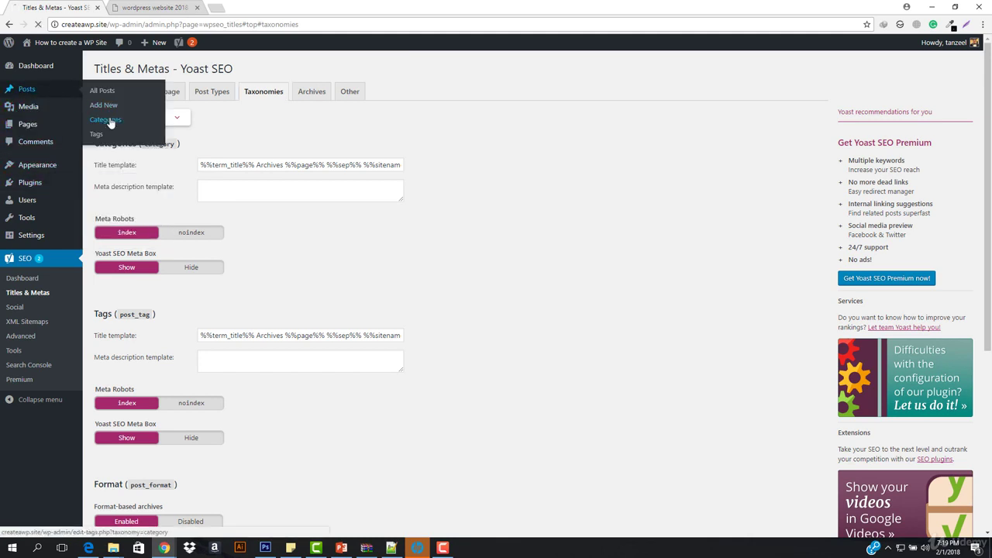
{"action": "left_click", "coordinate": [107, 120]}
{"action": "left_click", "coordinate": [436, 153]}
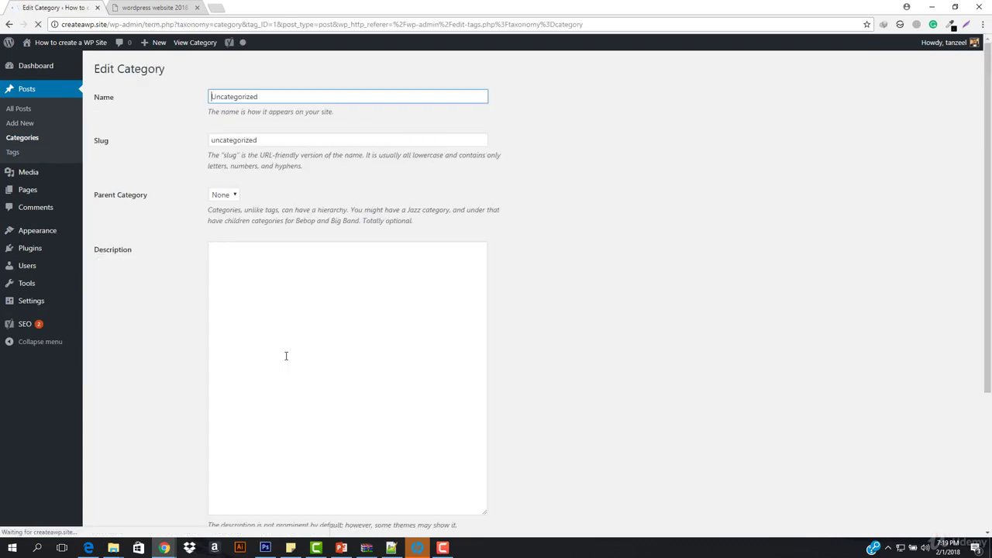
{"action": "scroll", "coordinate": [274, 284], "scroll_direction": "down", "scroll_amount": 5}
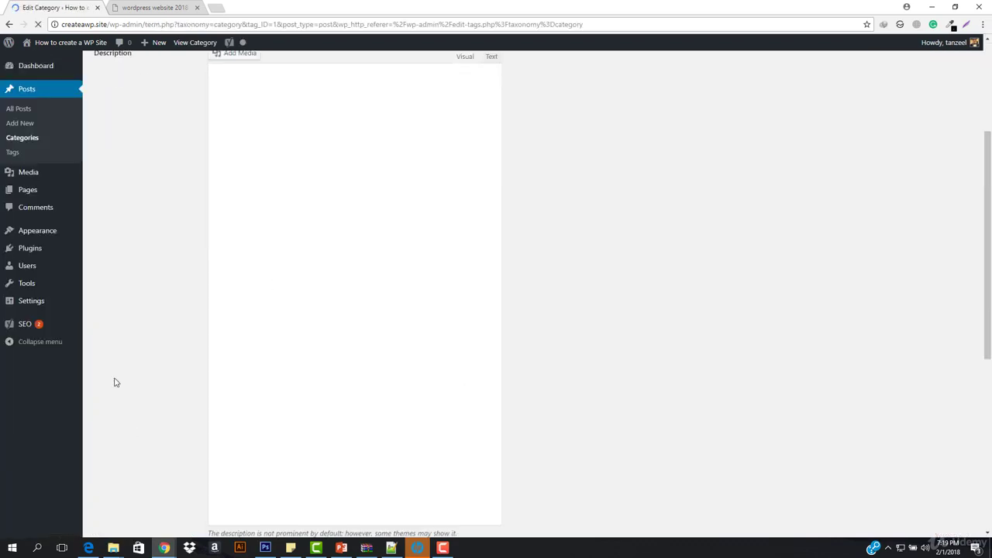
{"action": "scroll", "coordinate": [186, 321], "scroll_direction": "down", "scroll_amount": 2}
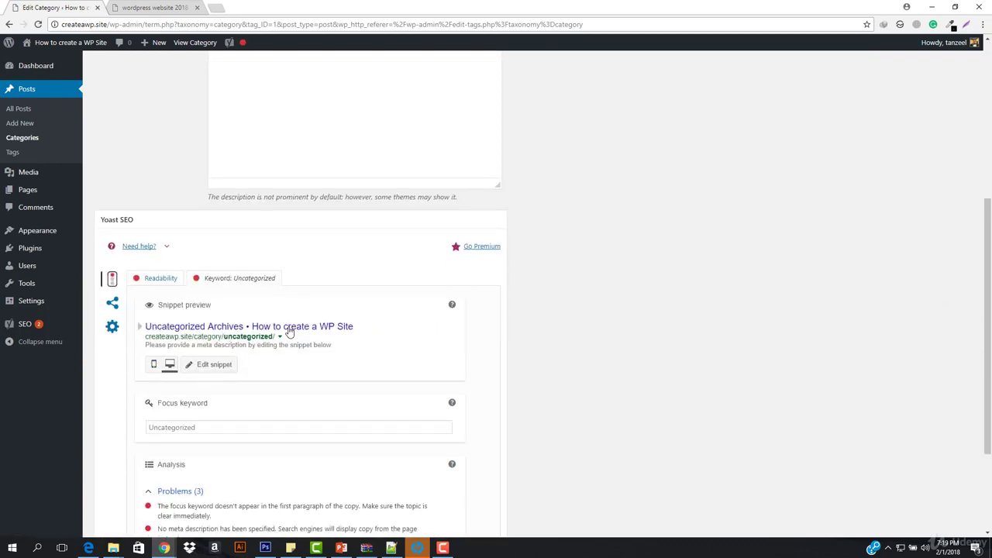
{"action": "scroll", "coordinate": [289, 331], "scroll_direction": "down", "scroll_amount": 2}
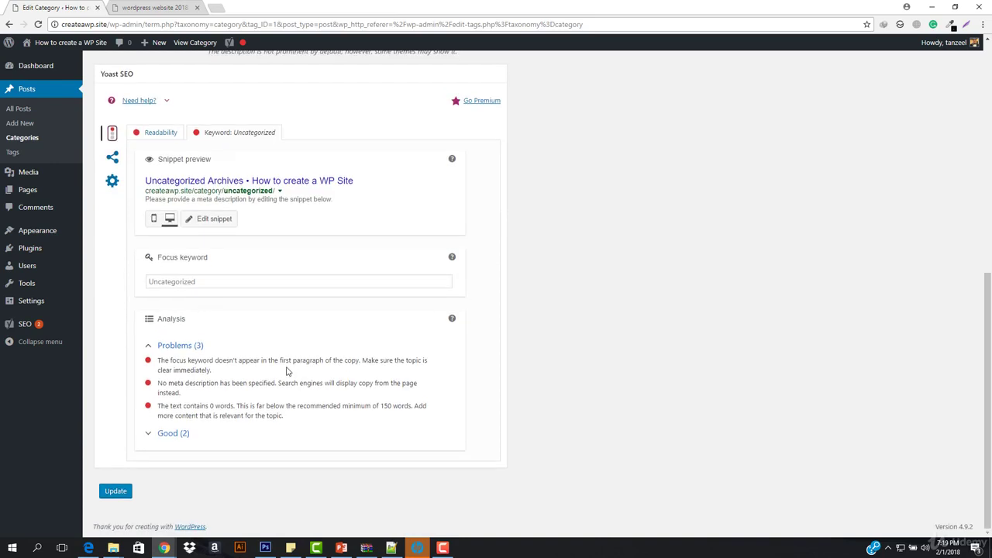
{"action": "scroll", "coordinate": [277, 306], "scroll_direction": "up", "scroll_amount": 1}
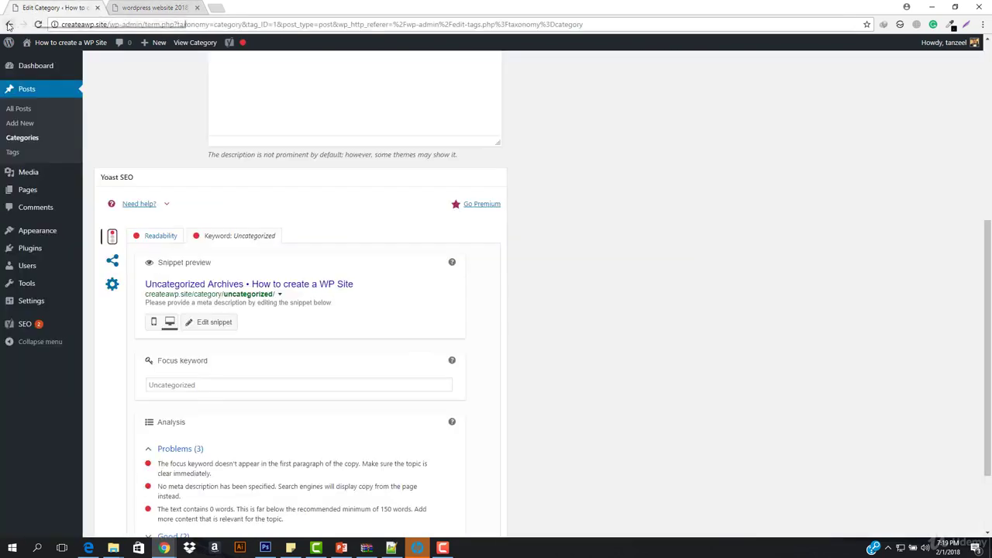
- Return to Titles & Metas and review the Archives settings for author archives, date archives and special pages
{"action": "left_click", "coordinate": [9, 25]}
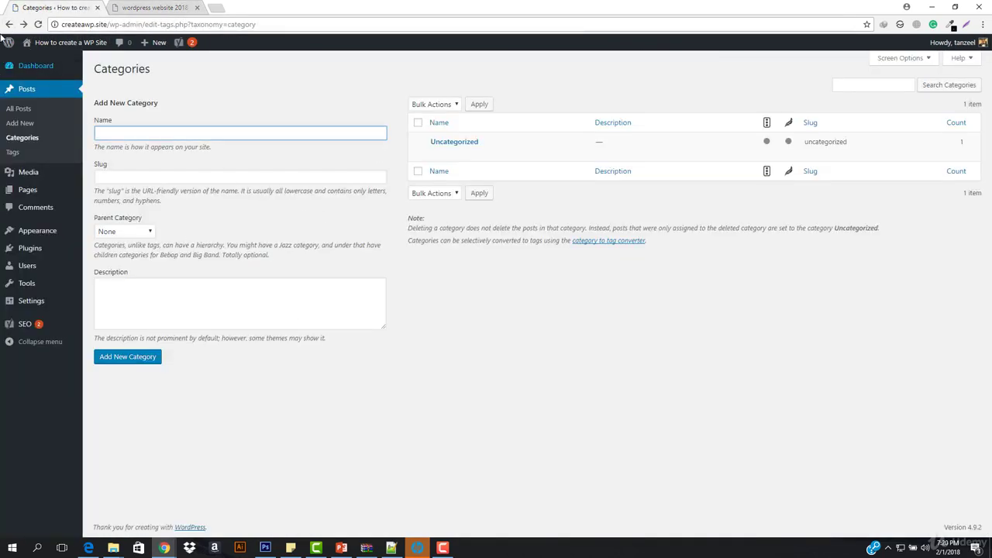
{"action": "left_click", "coordinate": [9, 24]}
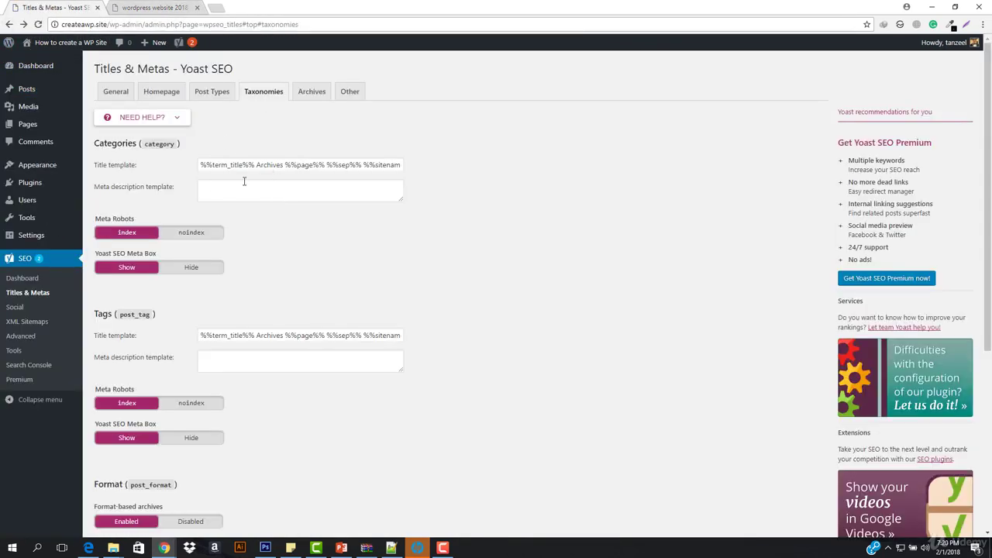
{"action": "left_click", "coordinate": [312, 92]}
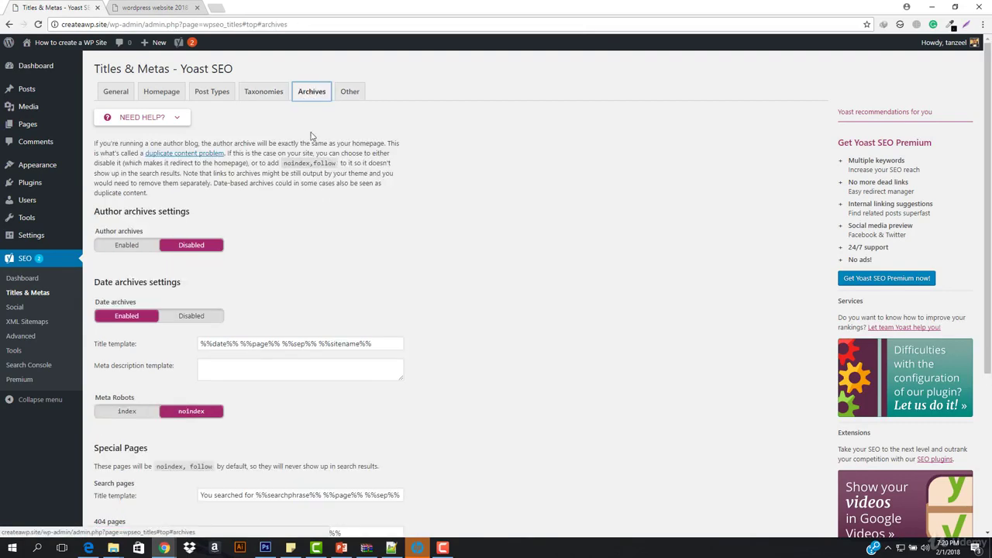
{"action": "scroll", "coordinate": [147, 333], "scroll_direction": "down", "scroll_amount": 2}
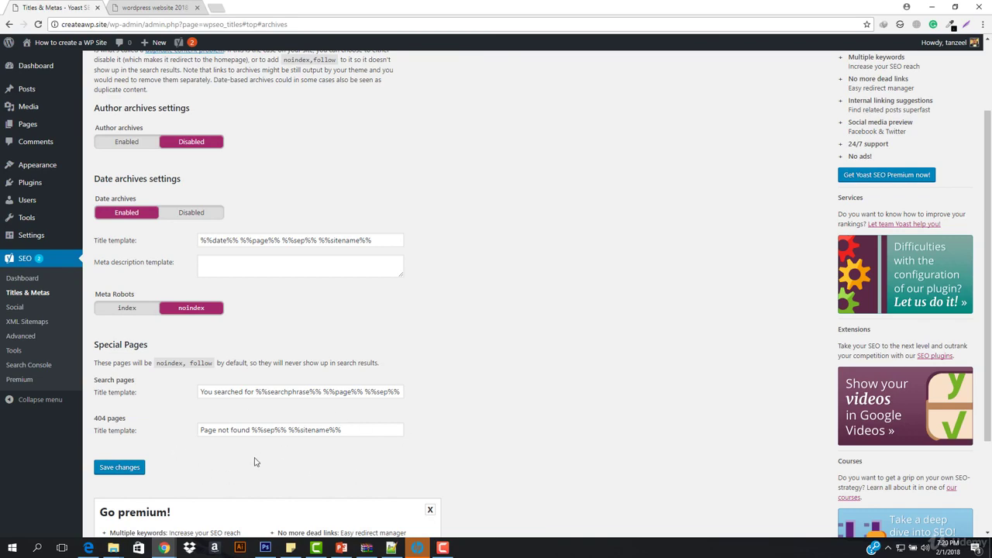
{"action": "scroll", "coordinate": [254, 462], "scroll_direction": "up", "scroll_amount": 3}
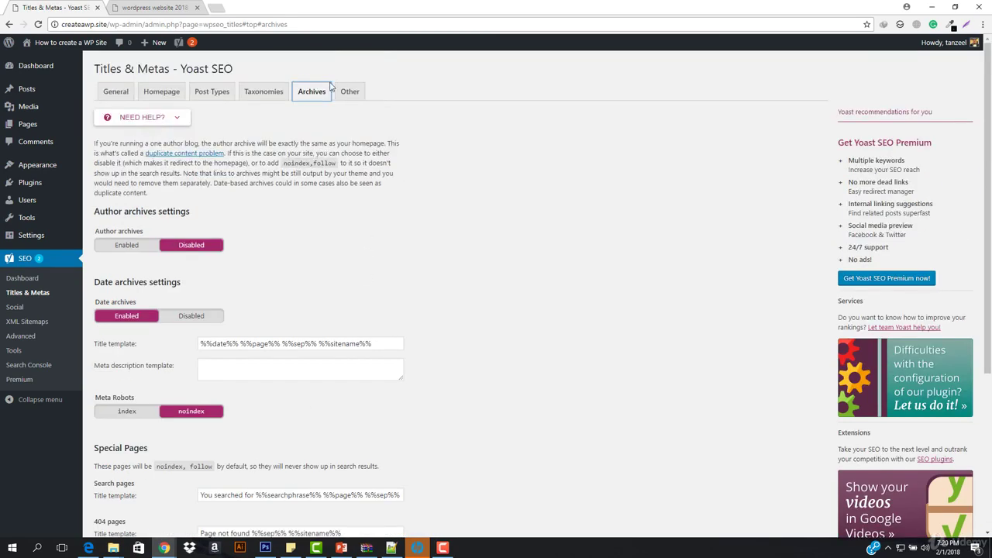
- Show the Other settings with the sitewide meta options and load s2.completewpcourse.com in a new browser tab
{"action": "left_click", "coordinate": [350, 92]}
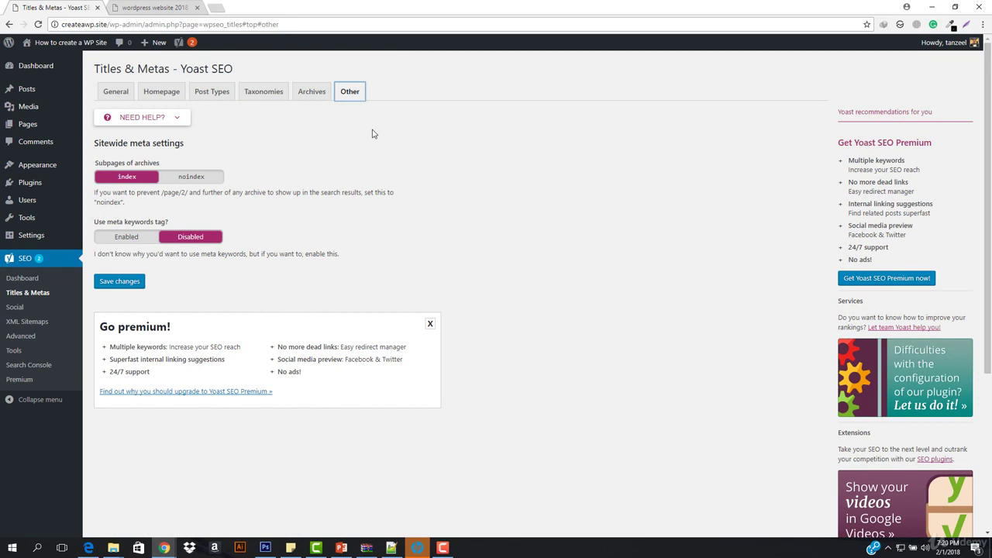
{"action": "left_click", "coordinate": [209, 8]}
{"action": "type", "text": "s"}
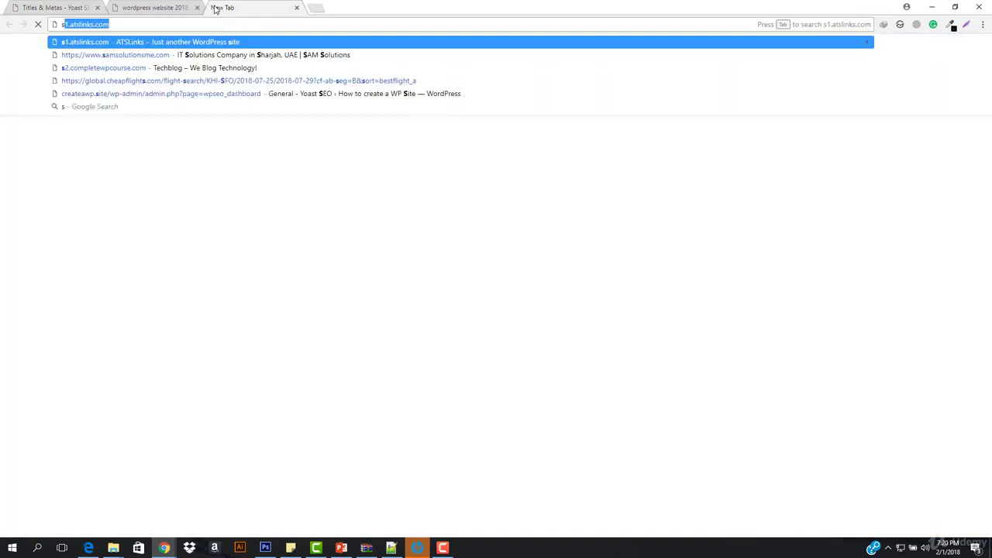
{"action": "type", "text": "2.completewpcourse"}
{"action": "key", "text": "Return"}
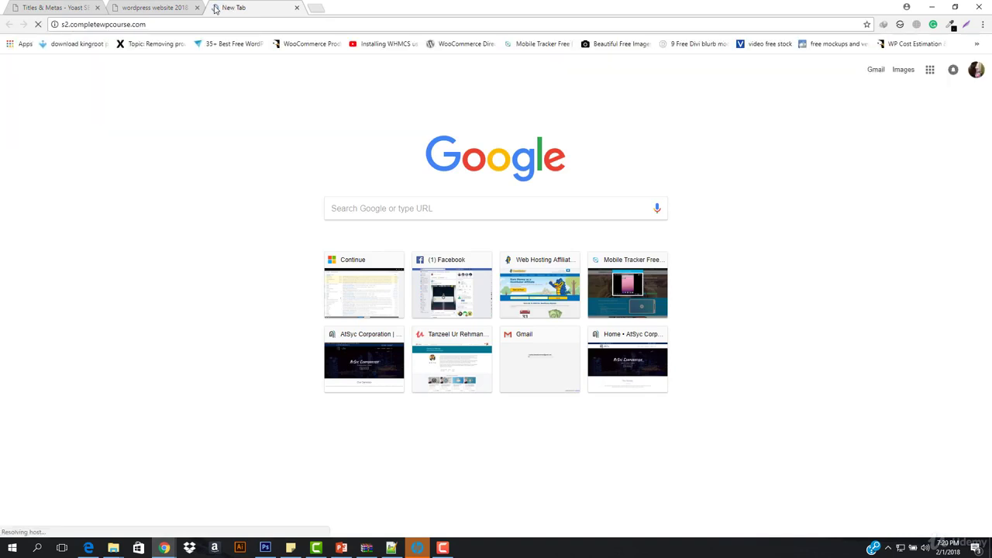
{"action": "left_click", "coordinate": [39, 5]}
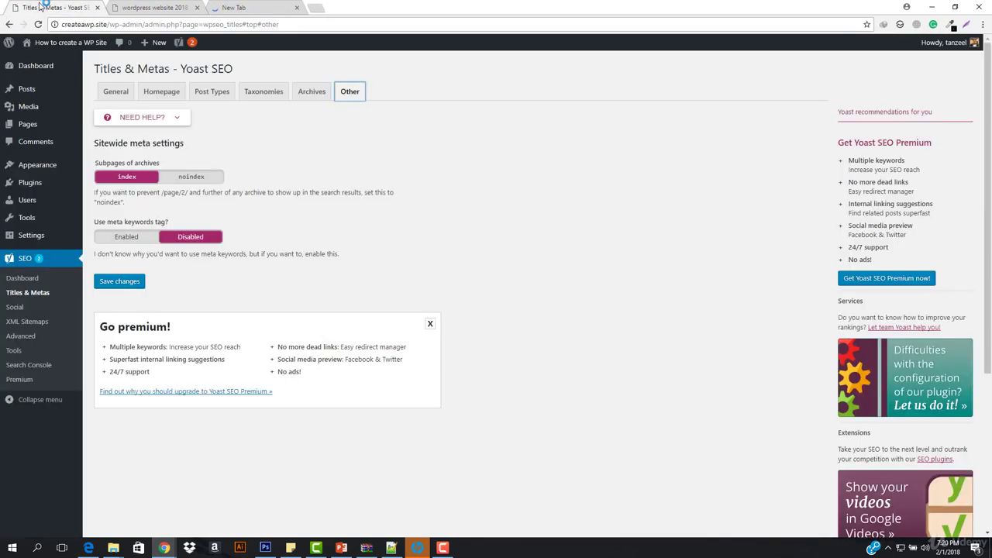
{"action": "left_click", "coordinate": [283, 5]}
{"action": "left_click", "coordinate": [60, 7]}
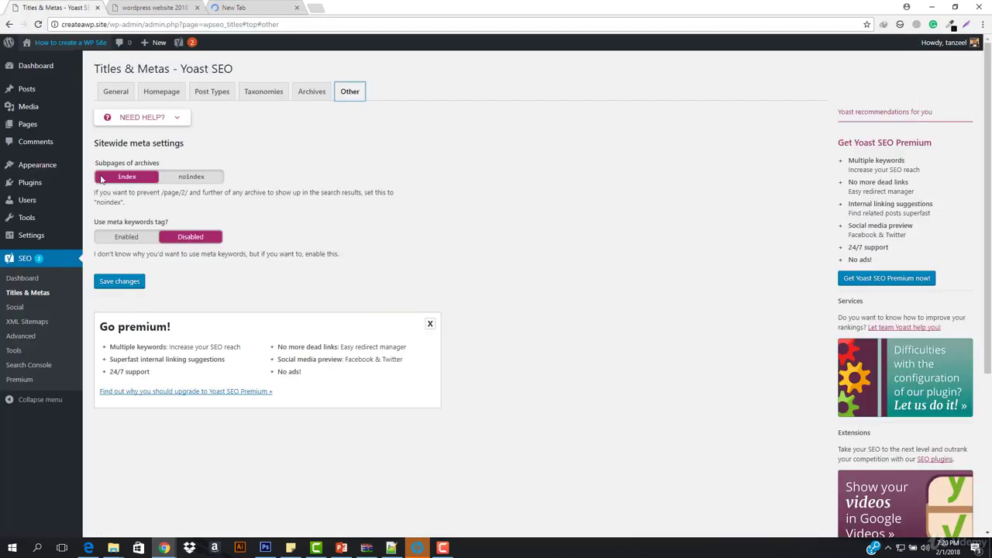
- View page 2 of the Techblog site's post list as an example of an archive subpage and return to the Other settings
{"action": "left_click", "coordinate": [245, 6]}
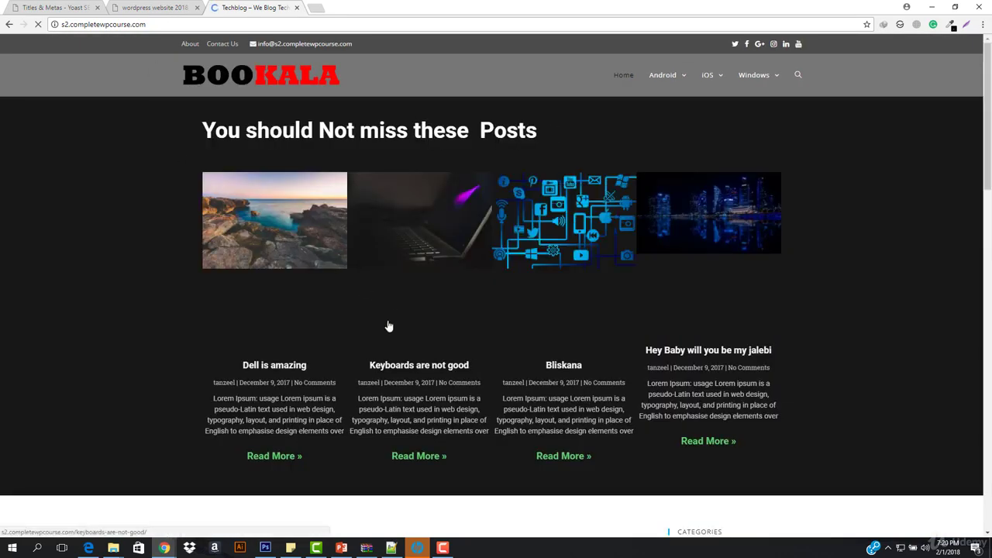
{"action": "scroll", "coordinate": [376, 365], "scroll_direction": "down", "scroll_amount": 8}
{"action": "scroll", "coordinate": [376, 365], "scroll_direction": "down", "scroll_amount": 10}
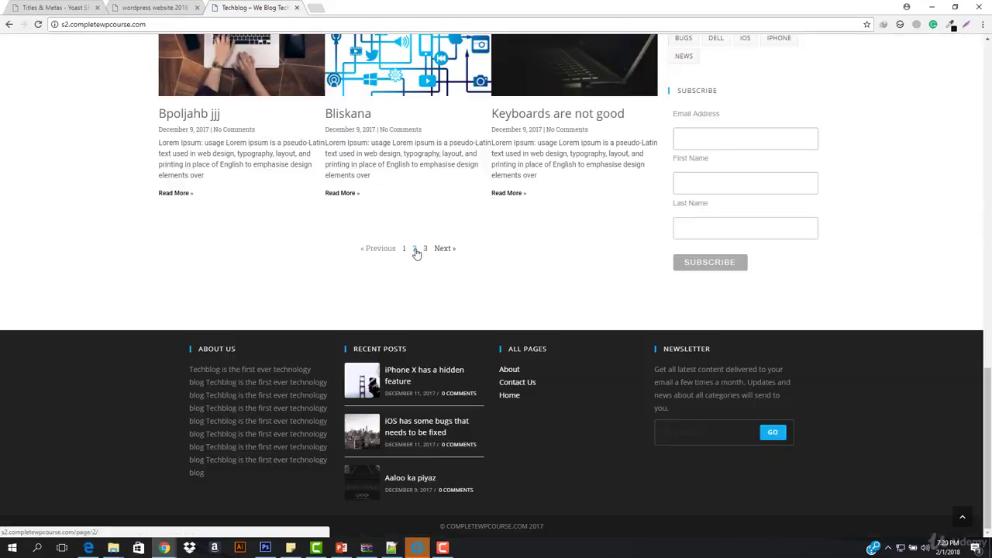
{"action": "left_click", "coordinate": [413, 248]}
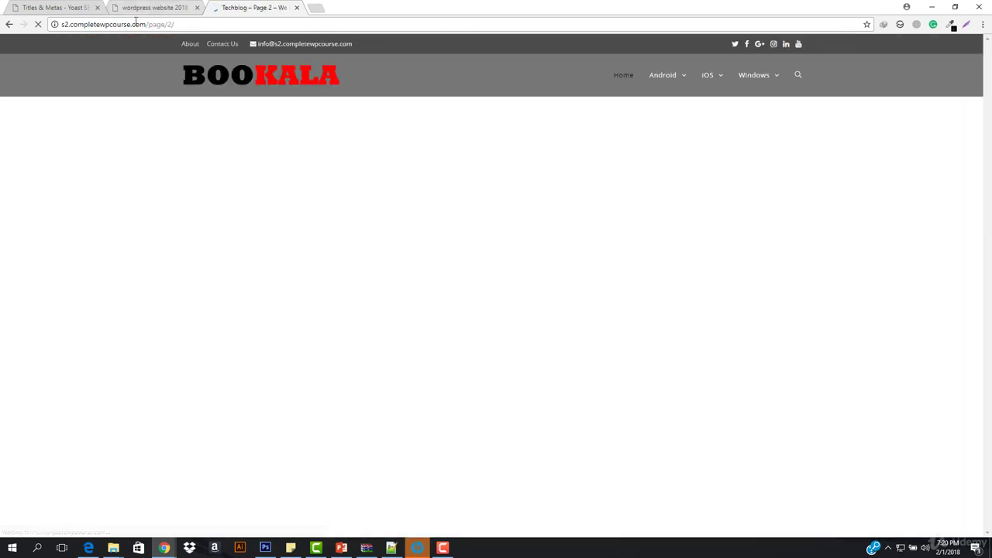
{"action": "scroll", "coordinate": [377, 259], "scroll_direction": "down", "scroll_amount": 1}
{"action": "scroll", "coordinate": [419, 255], "scroll_direction": "down", "scroll_amount": 5}
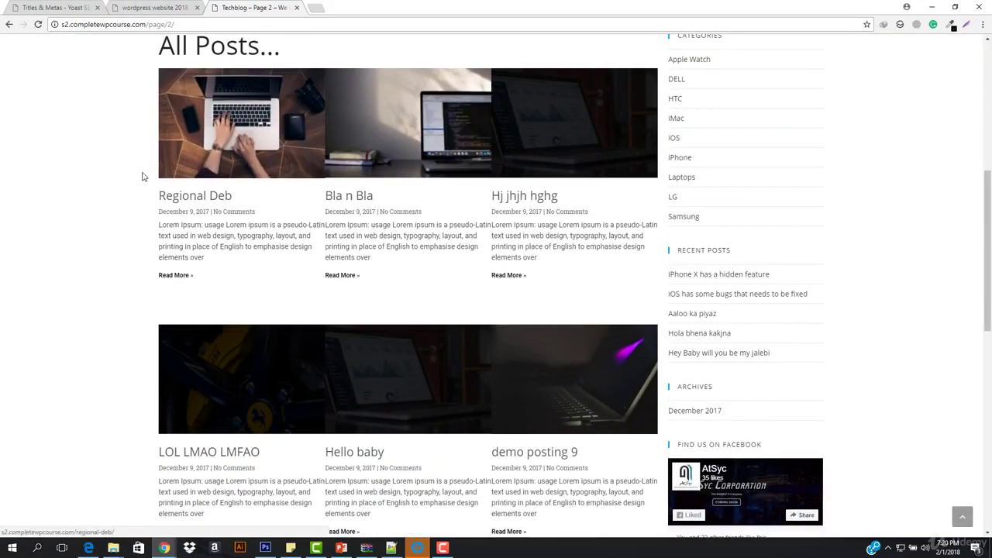
{"action": "left_click", "coordinate": [50, 6]}
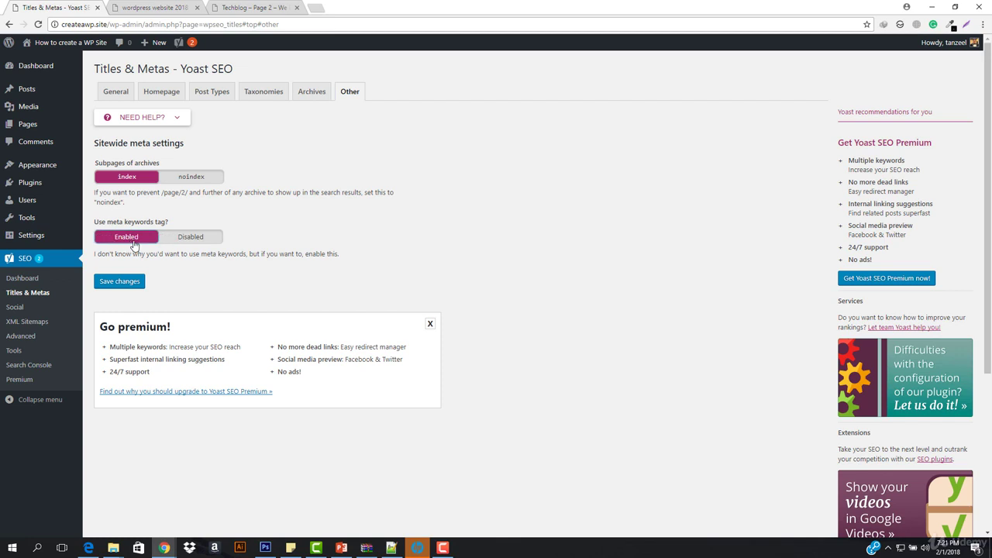
- Enable the meta keywords tag in the sitewide meta settings and save the changes
{"action": "left_click", "coordinate": [199, 243]}
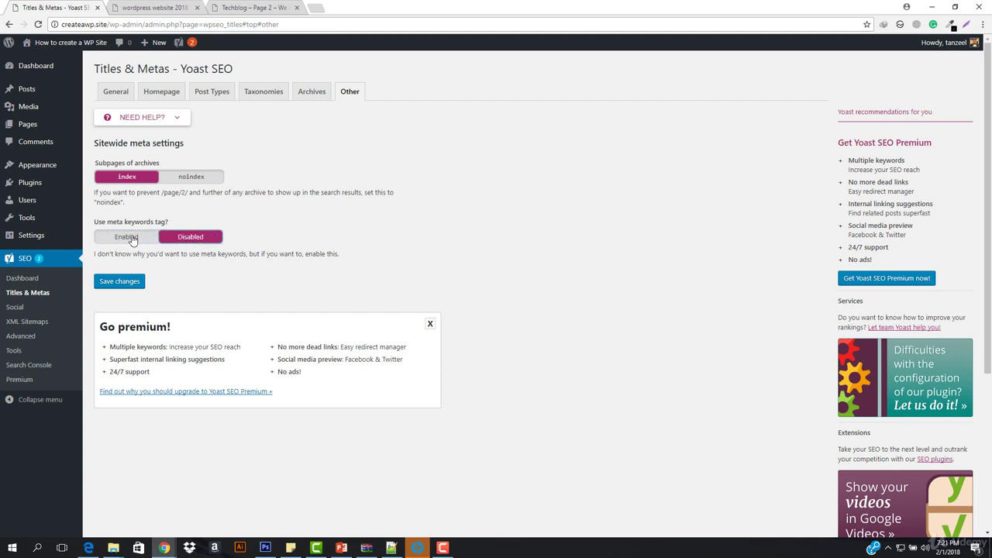
{"action": "left_click", "coordinate": [134, 240]}
{"action": "left_click", "coordinate": [180, 240]}
{"action": "left_click", "coordinate": [132, 237]}
{"action": "left_click", "coordinate": [127, 284]}
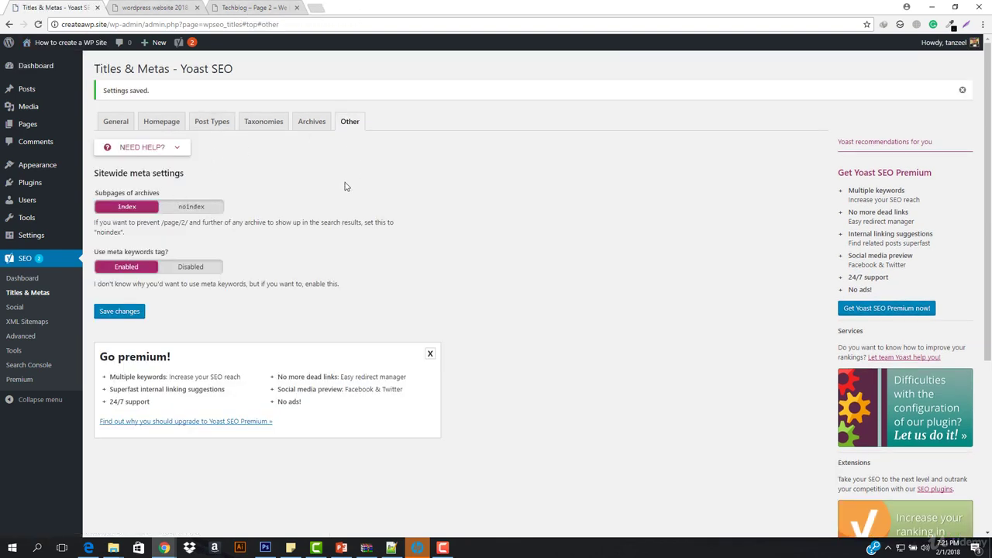
- Set the meta keywords tag option to Disabled and save the changes
{"action": "left_click", "coordinate": [194, 269]}
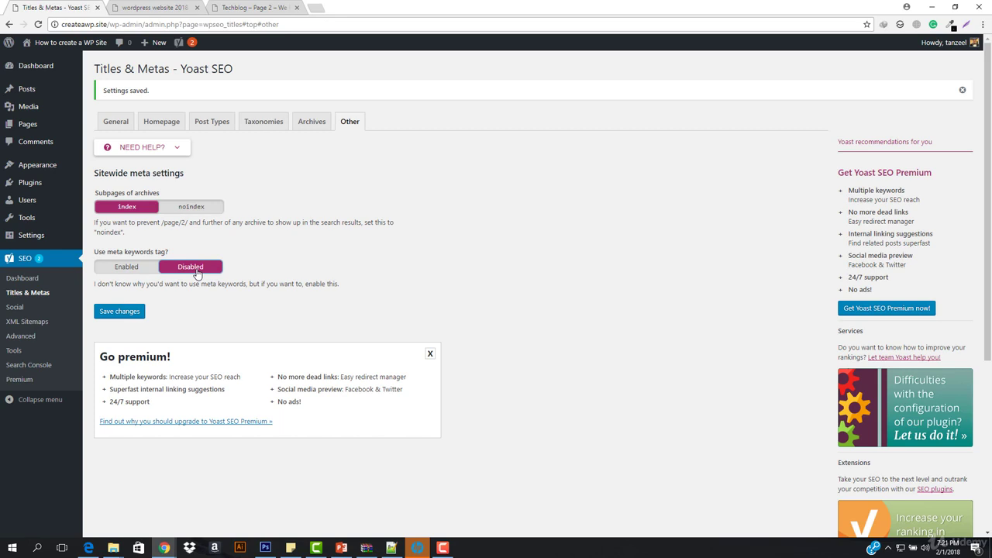
{"action": "left_click", "coordinate": [121, 312]}
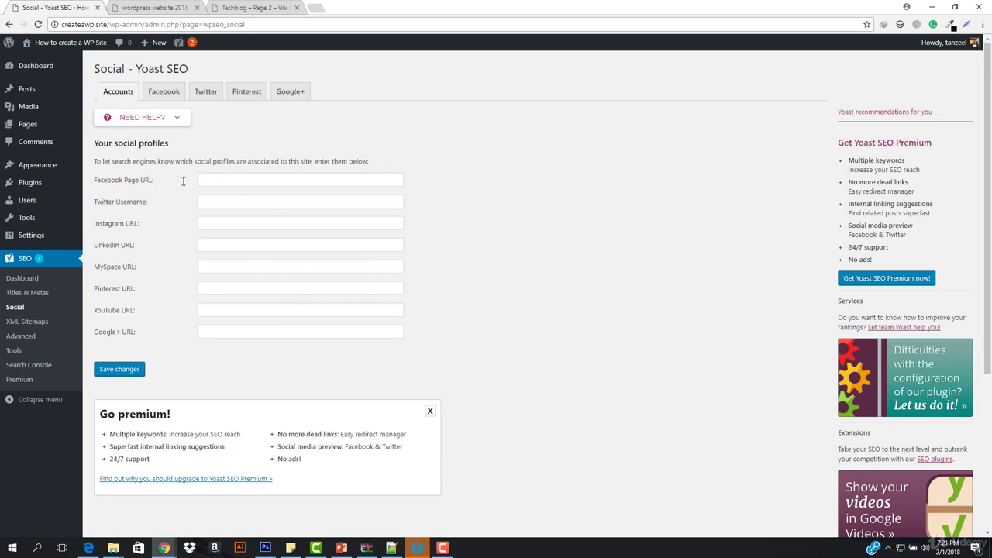
- Review the Facebook, Twitter, Pinterest and Google+ sections of the Yoast Social settings, finishing on the Facebook section
{"action": "left_click", "coordinate": [168, 92]}
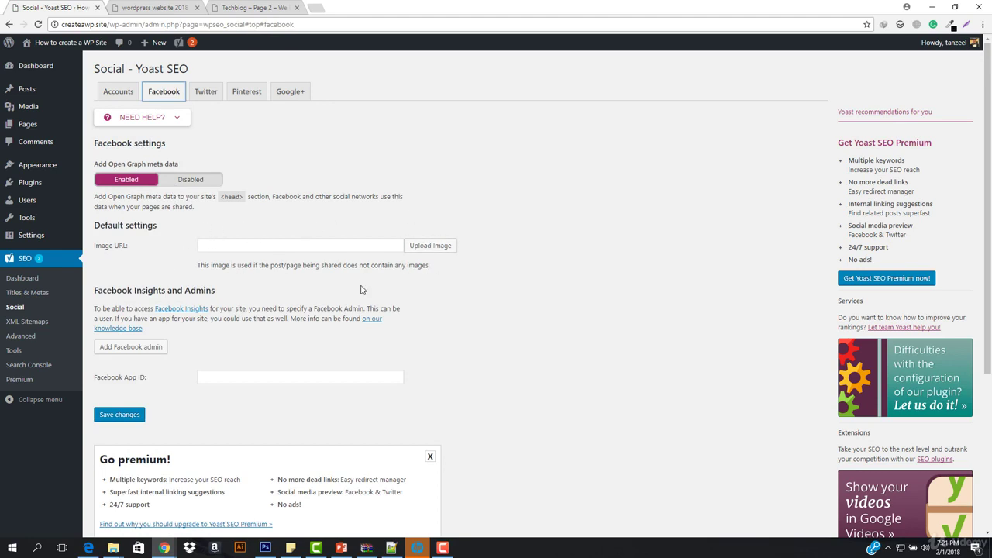
{"action": "mouse_move", "coordinate": [62, 91]}
{"action": "mouse_move", "coordinate": [65, 51]}
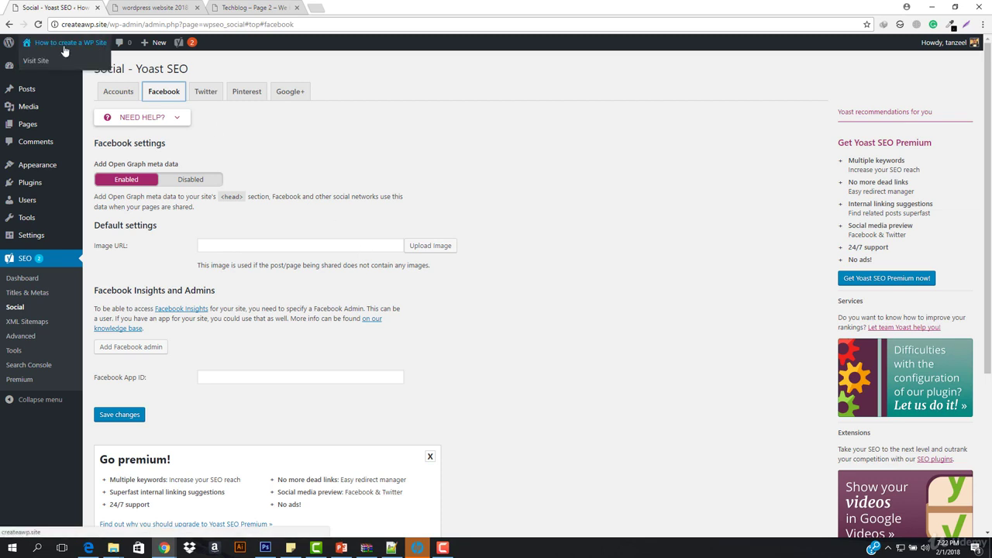
{"action": "left_click", "coordinate": [198, 95]}
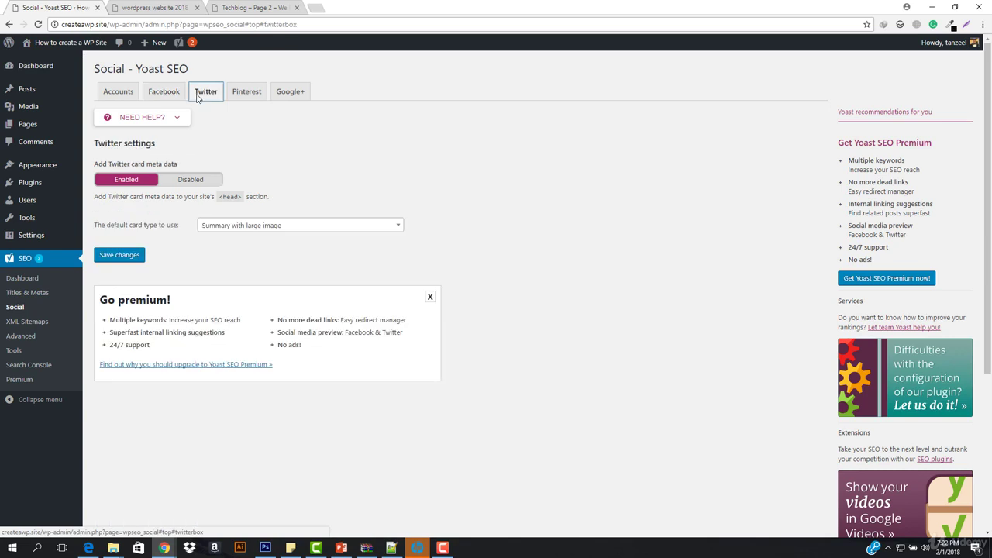
{"action": "left_click", "coordinate": [235, 94]}
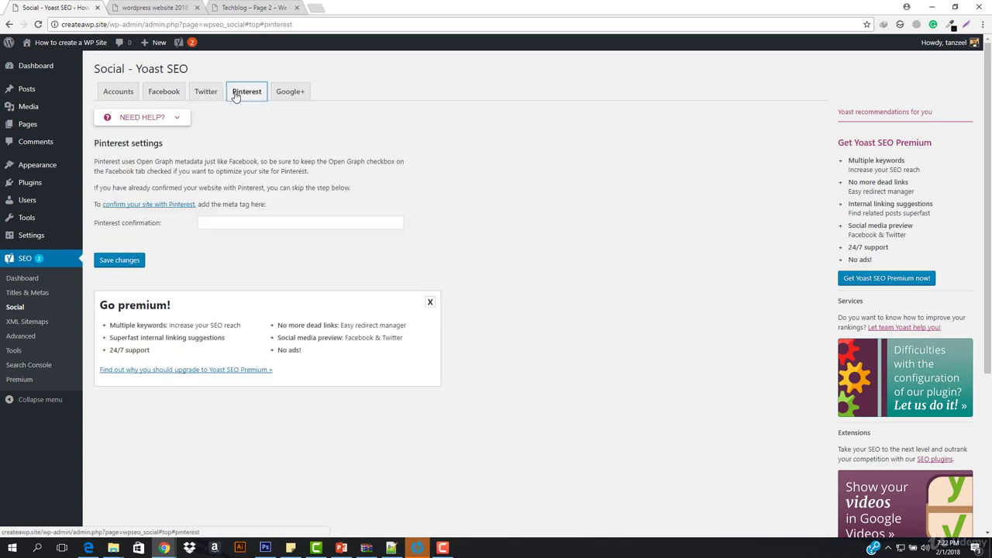
{"action": "left_click", "coordinate": [293, 91]}
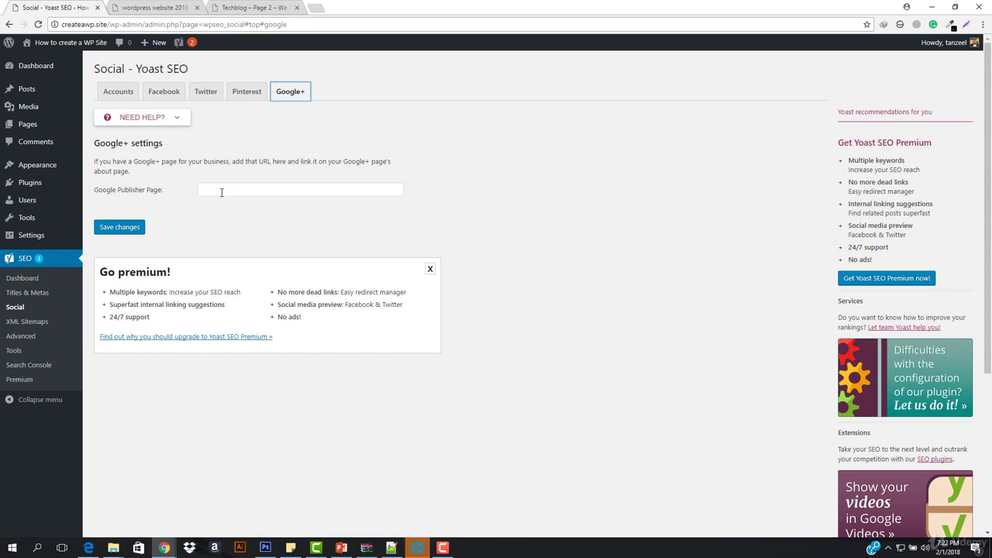
{"action": "left_click", "coordinate": [252, 91]}
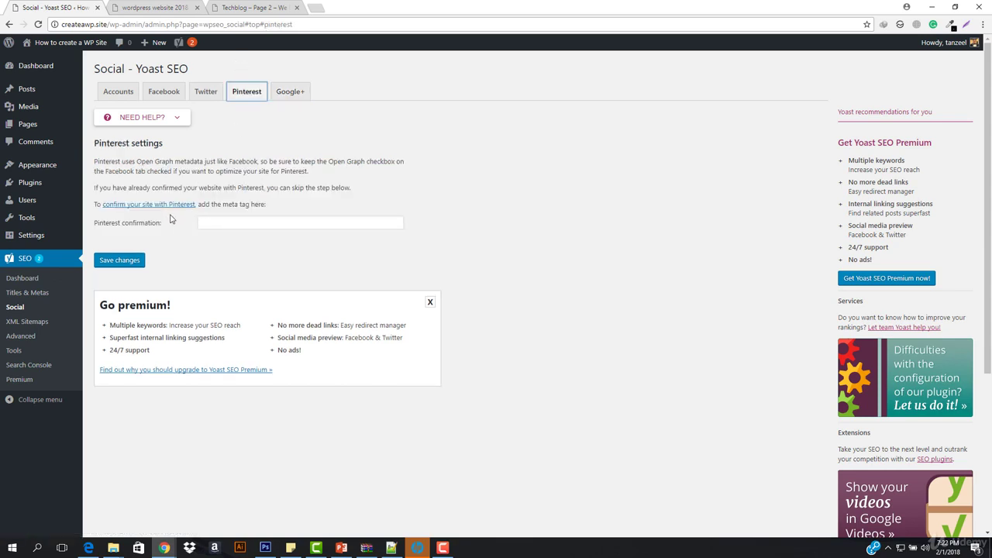
{"action": "left_click", "coordinate": [215, 97]}
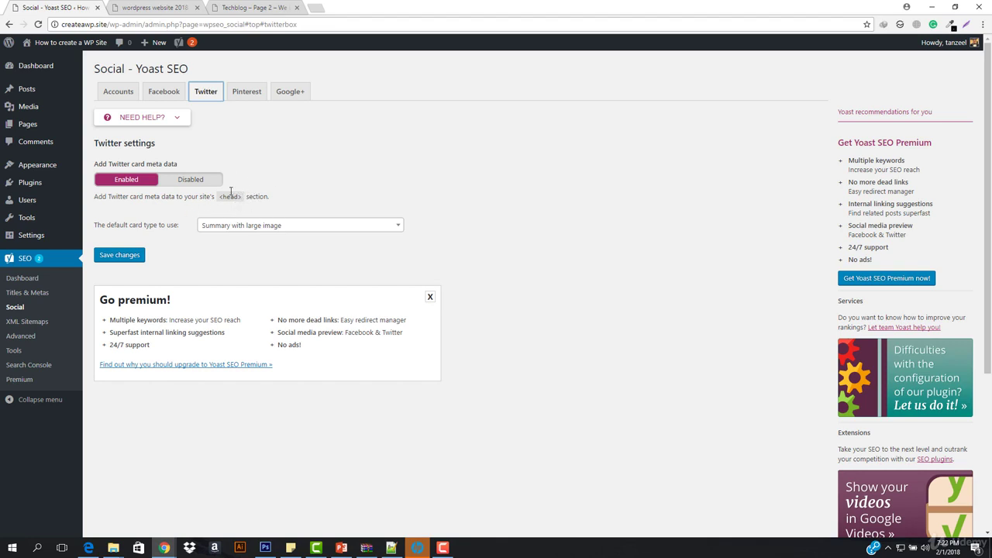
{"action": "left_click", "coordinate": [167, 94]}
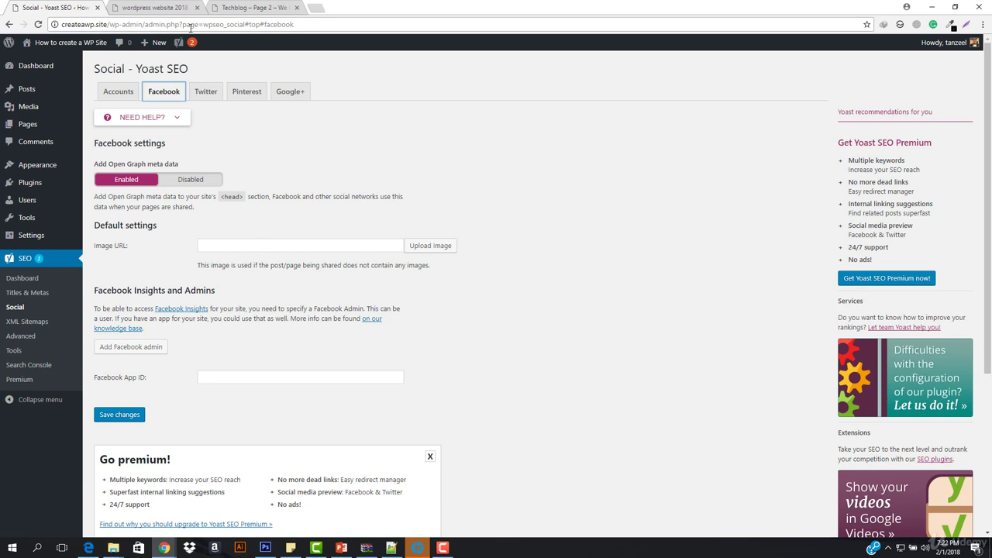
{"action": "left_click", "coordinate": [315, 8]}
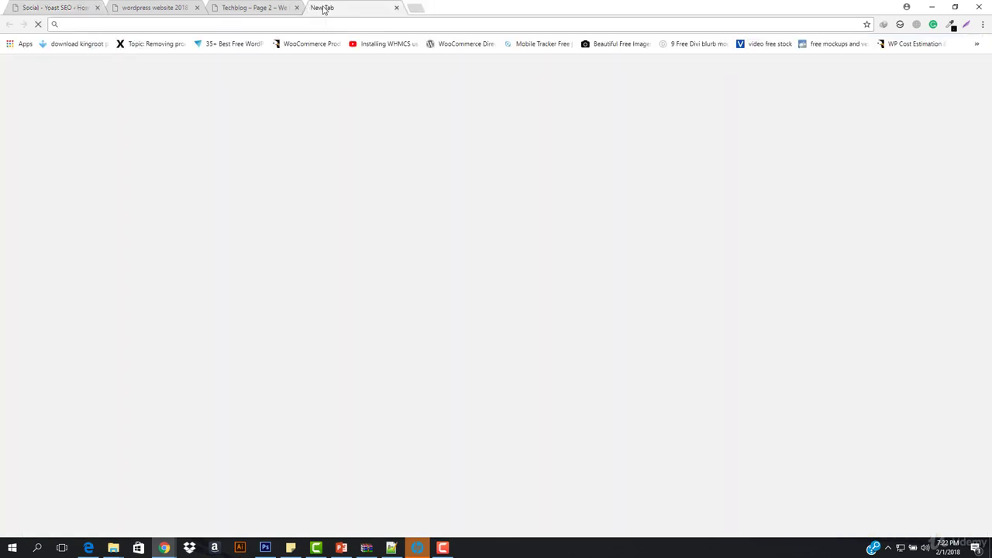
{"action": "type", "text": "www.fb.com"}
{"action": "key", "text": "Return"}
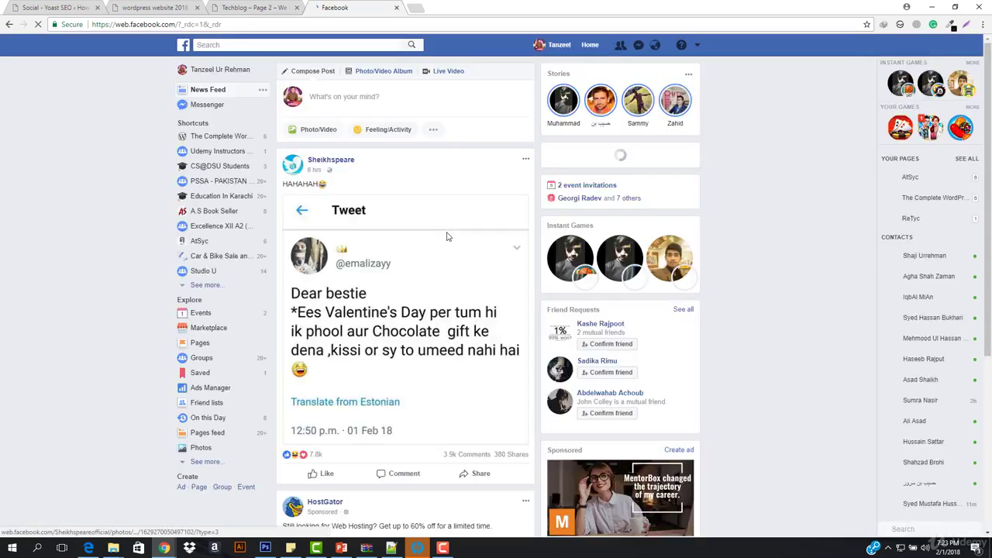
{"action": "scroll", "coordinate": [447, 237], "scroll_direction": "down", "scroll_amount": 5}
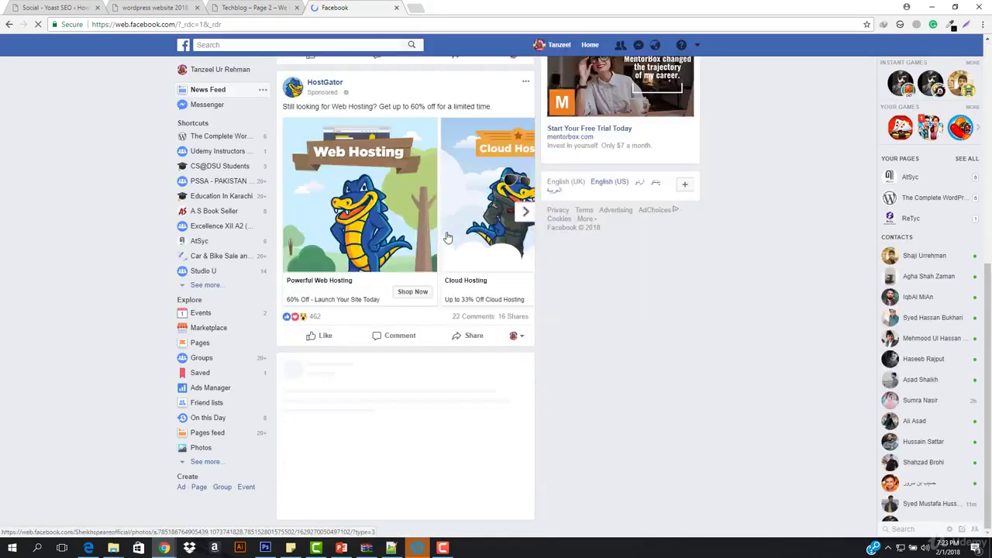
{"action": "scroll", "coordinate": [343, 101], "scroll_direction": "up", "scroll_amount": 2}
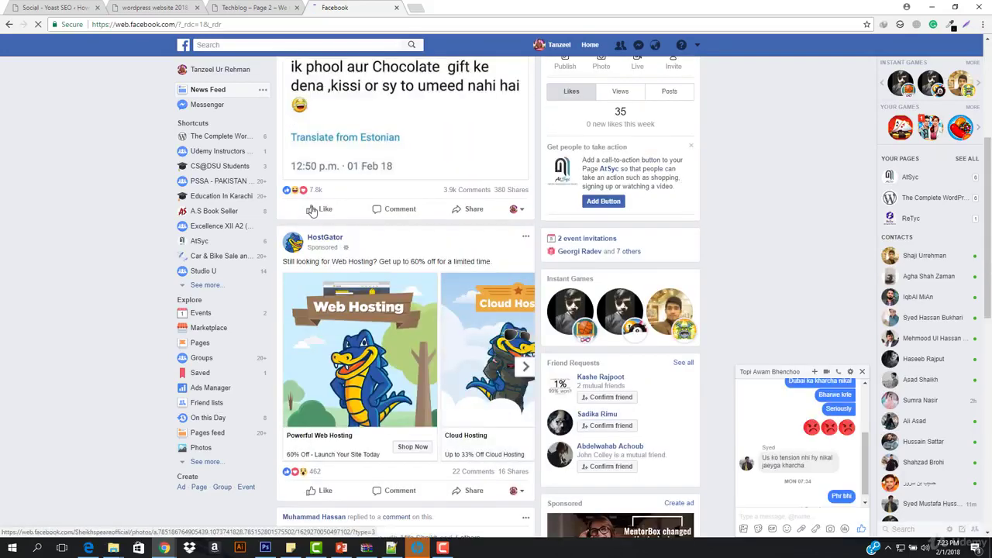
{"action": "scroll", "coordinate": [350, 261], "scroll_direction": "down", "scroll_amount": 1}
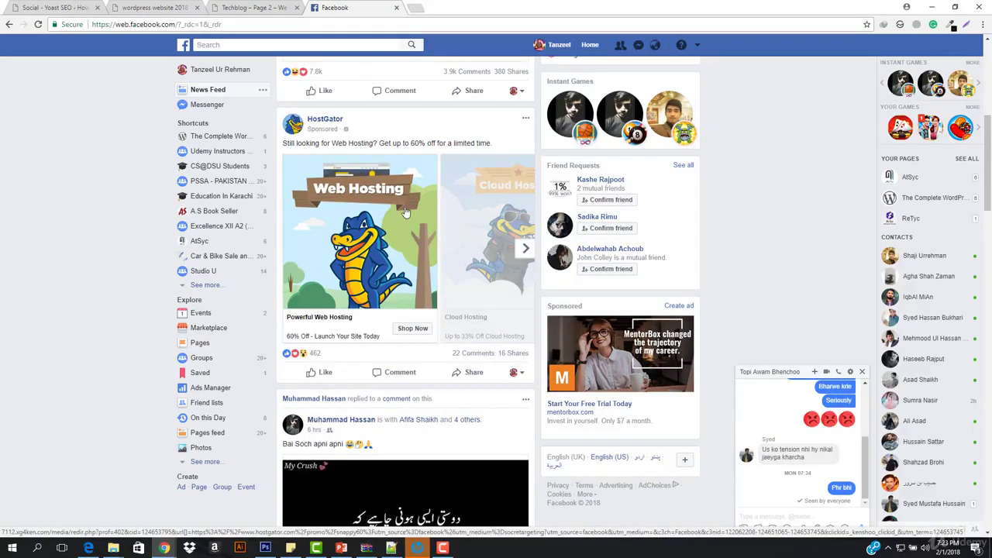
{"action": "scroll", "coordinate": [355, 274], "scroll_direction": "down", "scroll_amount": 8}
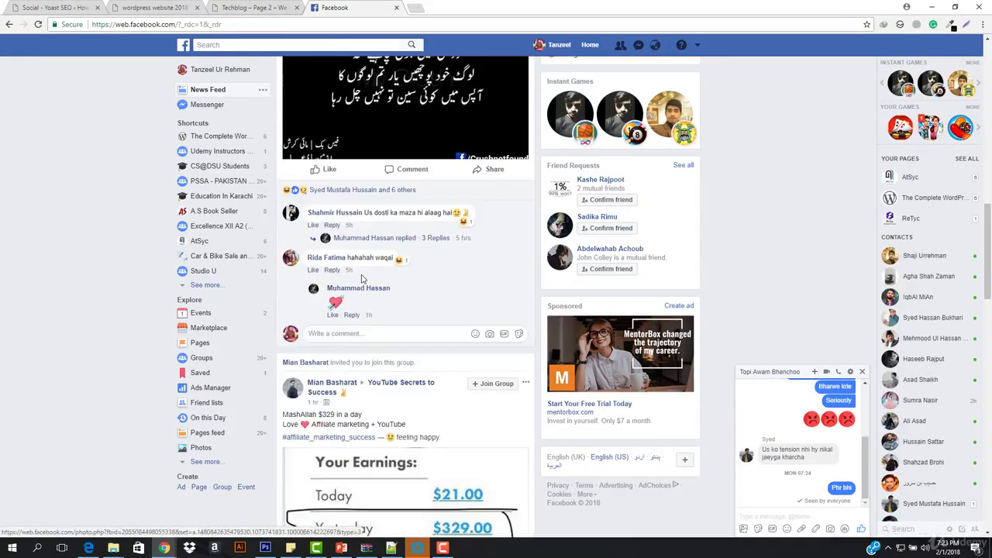
{"action": "scroll", "coordinate": [361, 279], "scroll_direction": "down", "scroll_amount": 18}
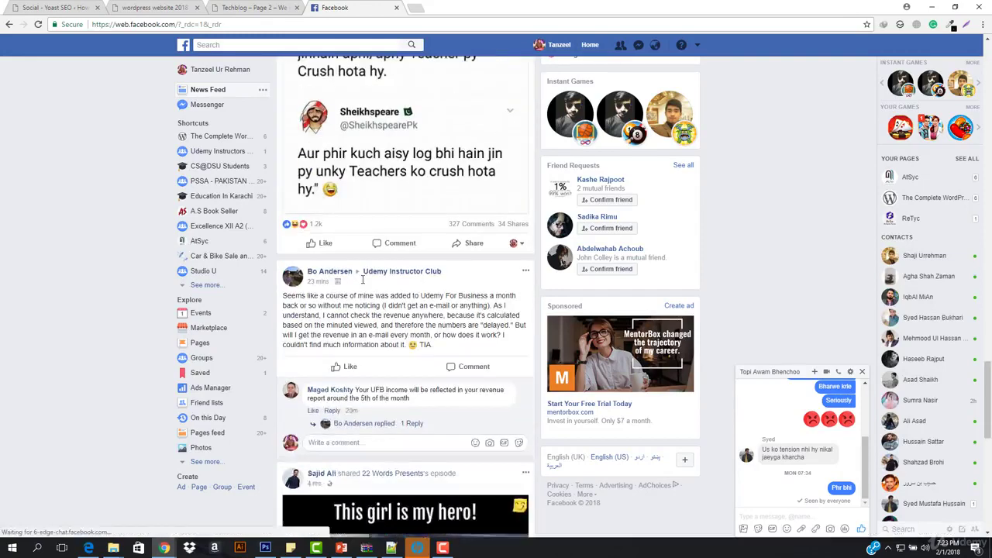
{"action": "scroll", "coordinate": [361, 284], "scroll_direction": "down", "scroll_amount": 15}
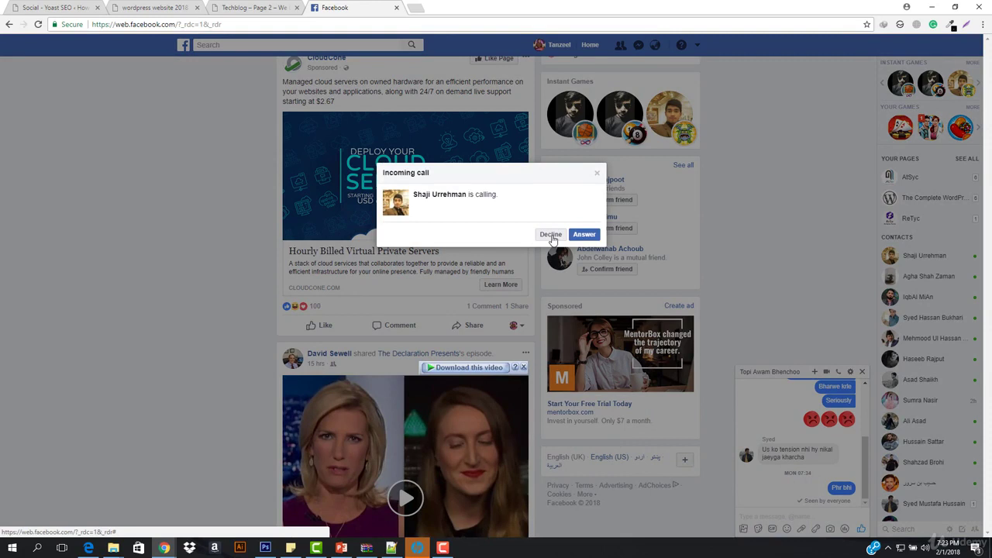
{"action": "key", "text": "ctrl+1"}
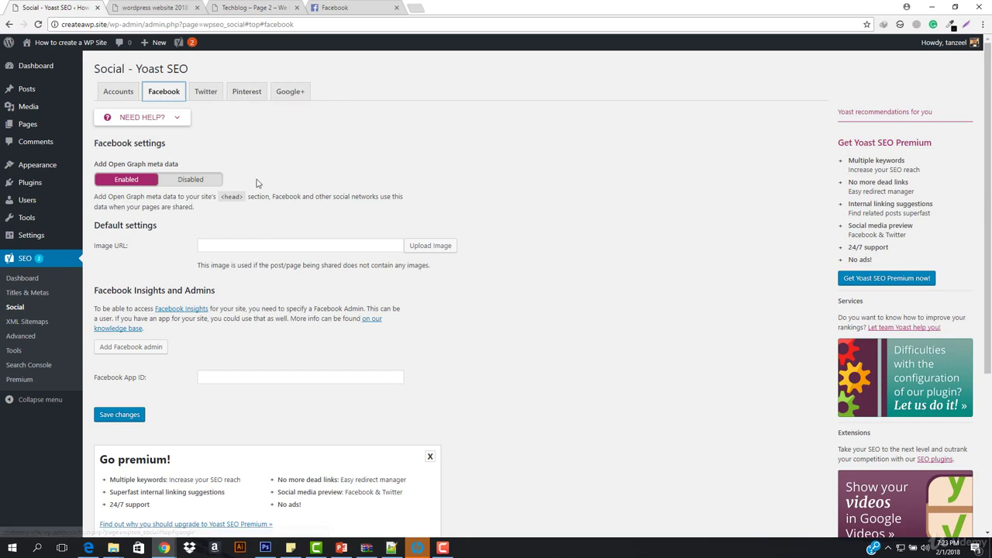
- View the XML Sitemaps settings, then enable breadcrumbs in the Advanced settings and save the changes
{"action": "left_click", "coordinate": [32, 326]}
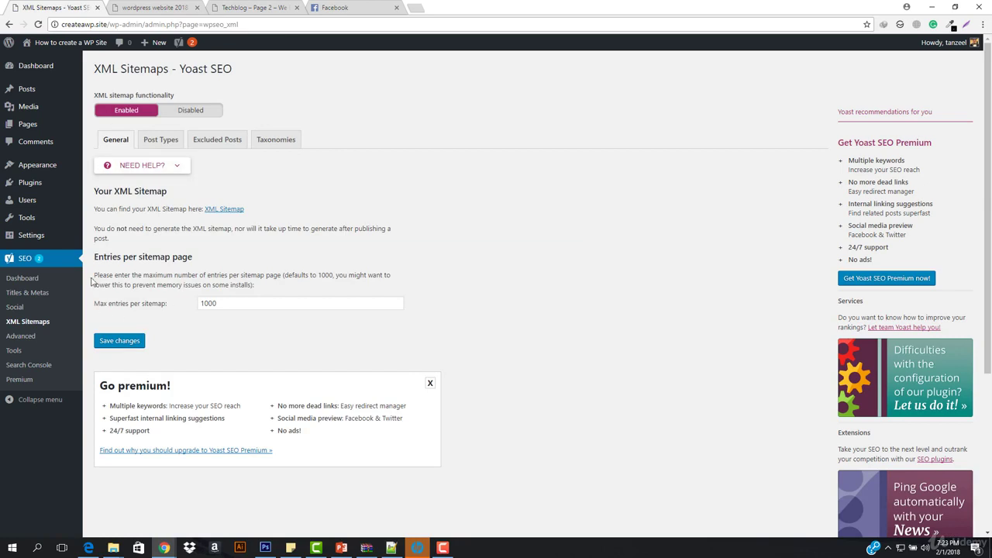
{"action": "left_click", "coordinate": [14, 339]}
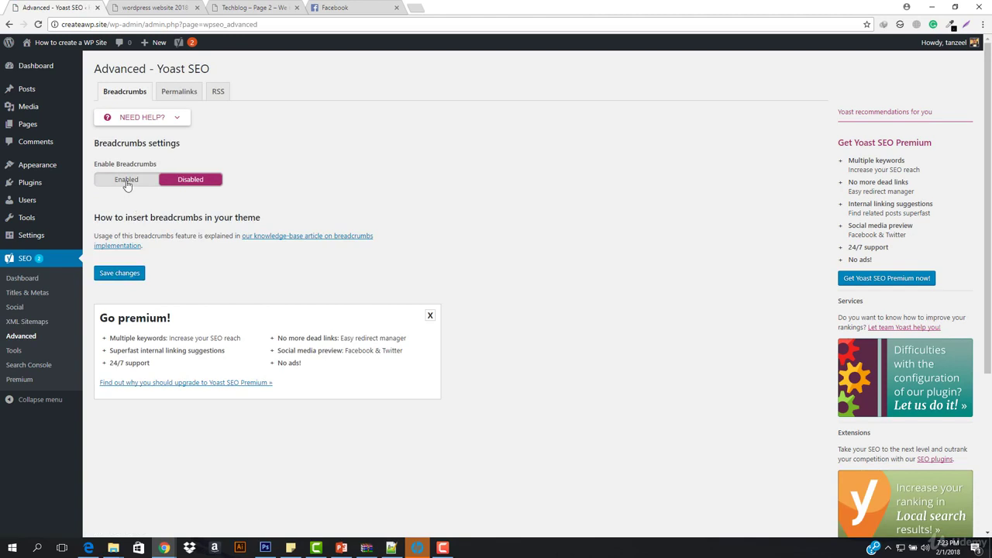
{"action": "left_click", "coordinate": [126, 180]}
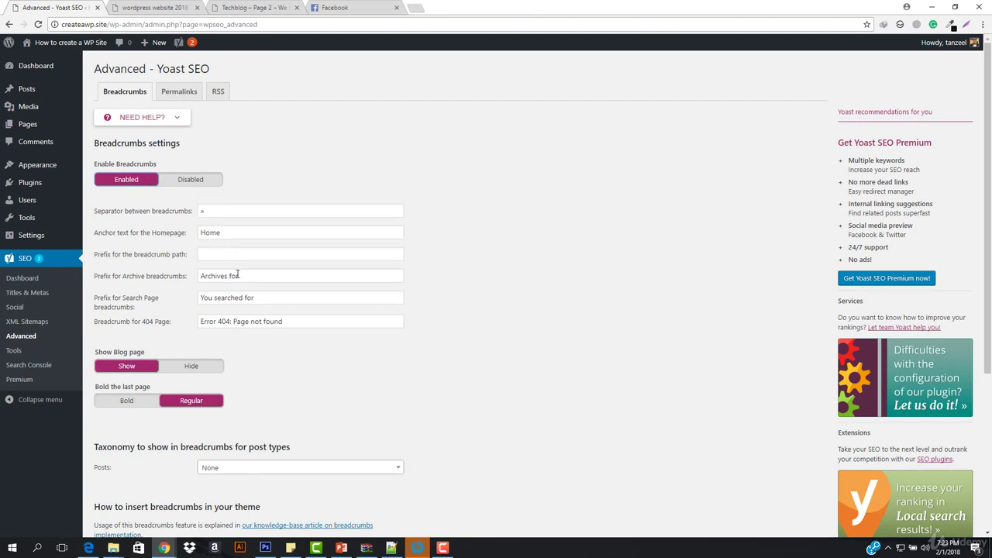
{"action": "scroll", "coordinate": [166, 381], "scroll_direction": "down", "scroll_amount": 1}
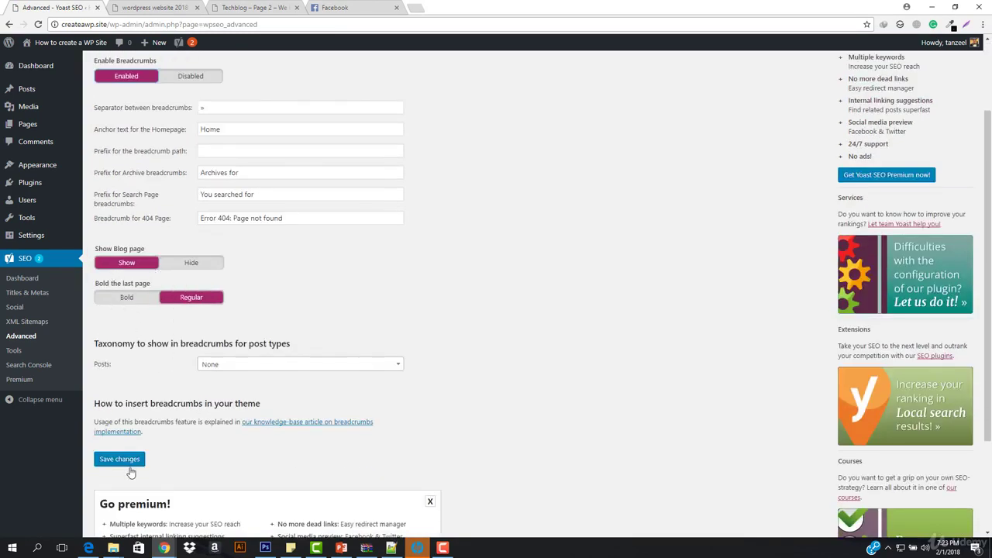
{"action": "scroll", "coordinate": [144, 441], "scroll_direction": "down", "scroll_amount": 1}
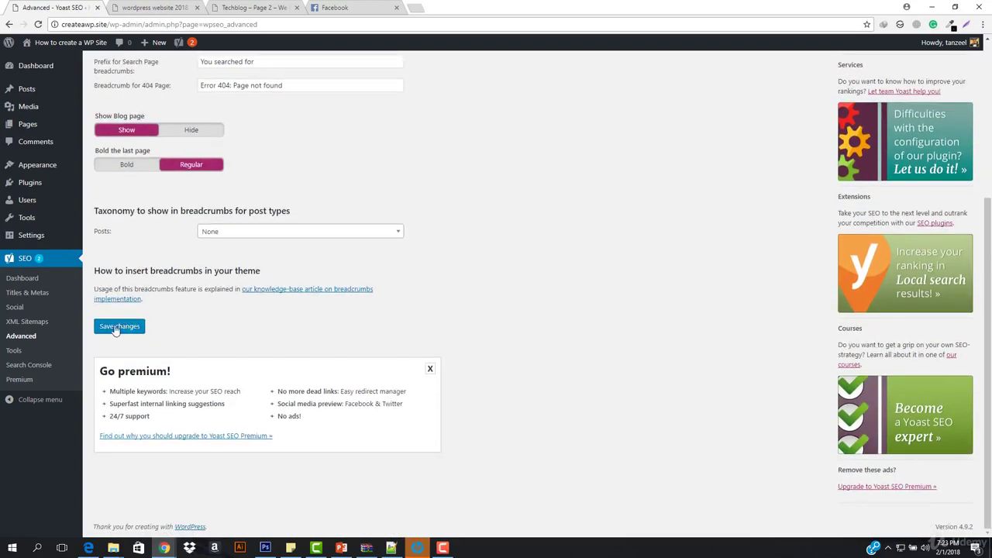
{"action": "left_click", "coordinate": [113, 331]}
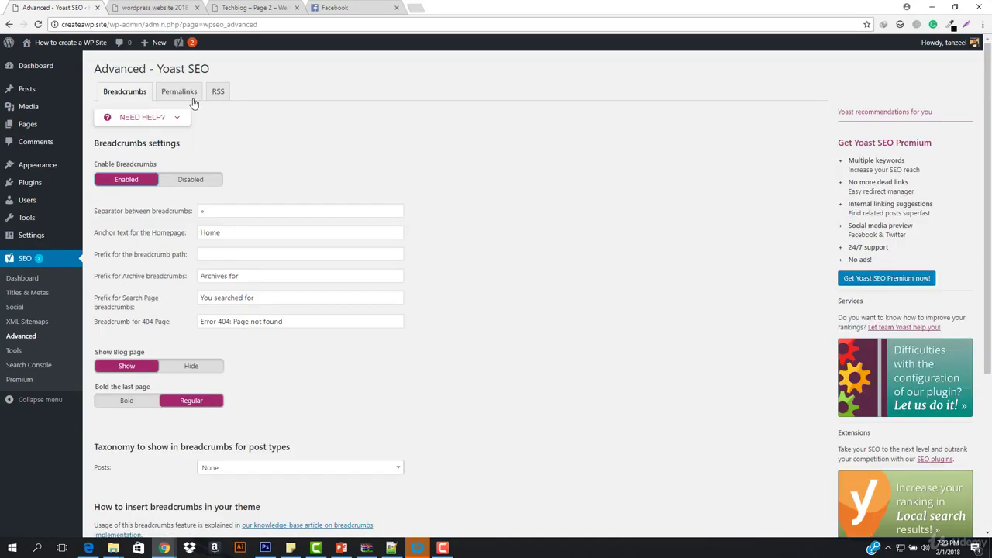
- Review the Advanced settings for permalinks, including the URL change and permalink clean-up options
{"action": "mouse_move", "coordinate": [66, 45]}
{"action": "left_click", "coordinate": [178, 92]}
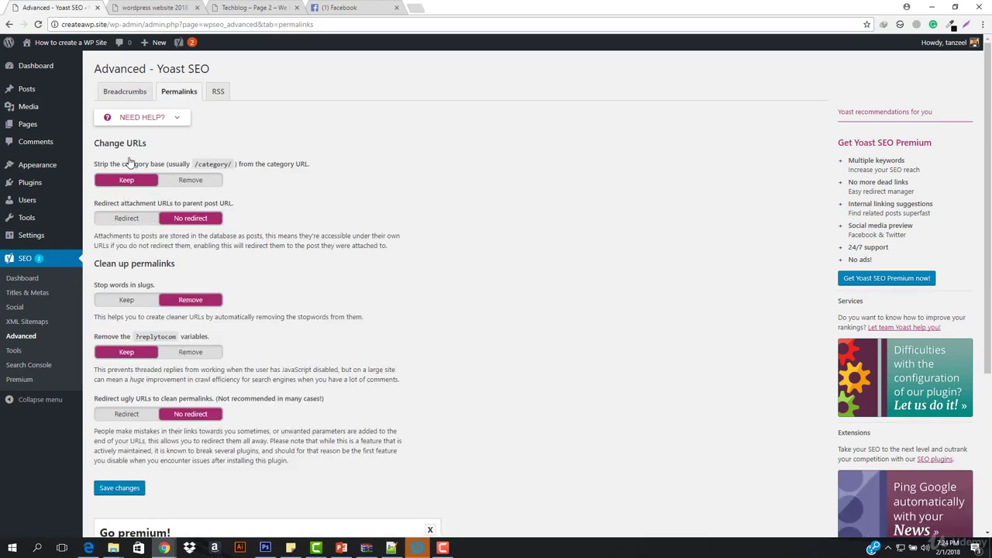
{"action": "scroll", "coordinate": [225, 248], "scroll_direction": "down", "scroll_amount": 2}
{"action": "scroll", "coordinate": [208, 259], "scroll_direction": "down", "scroll_amount": 1}
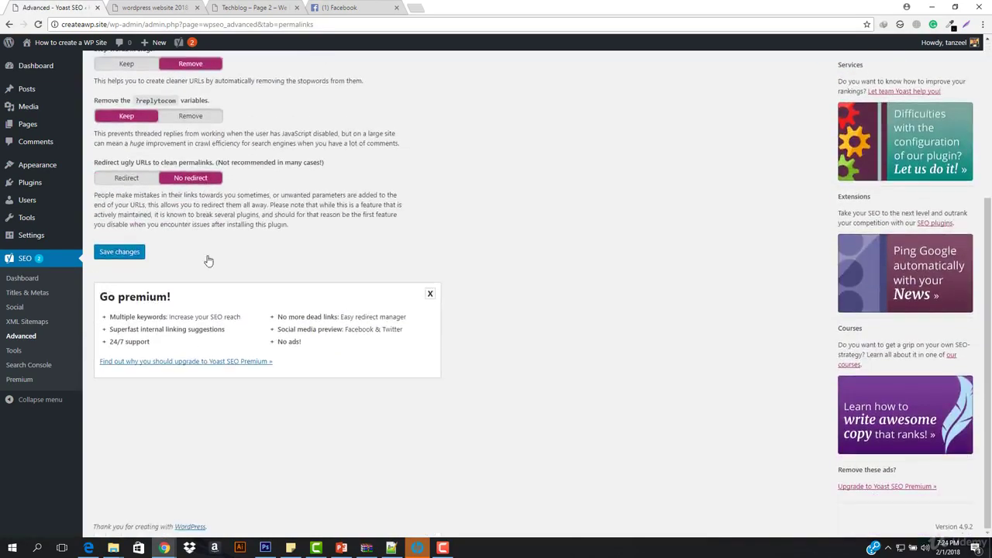
{"action": "scroll", "coordinate": [206, 259], "scroll_direction": "up", "scroll_amount": 3}
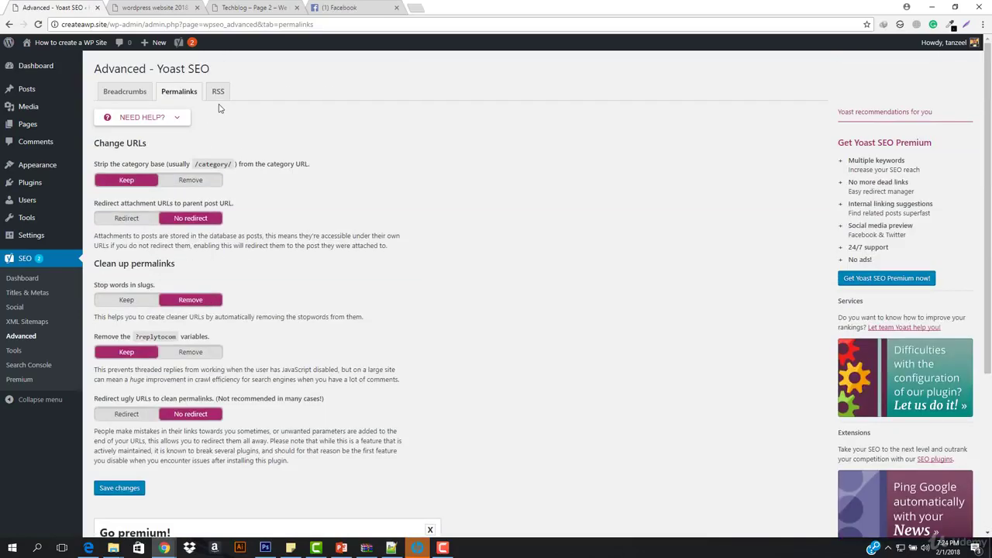
- View the Yoast Tools page and the Search Console settings, and look through the available website profiles
{"action": "left_click", "coordinate": [16, 353]}
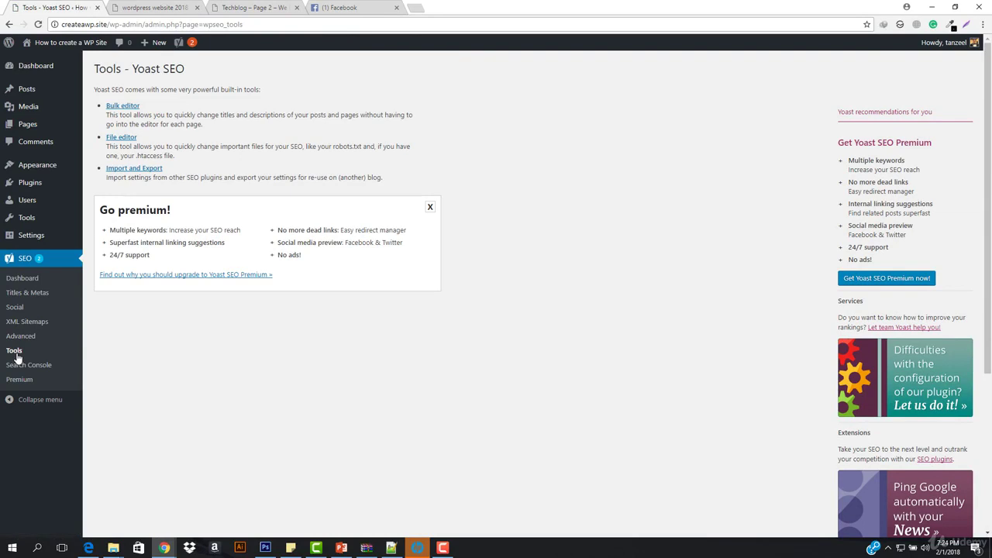
{"action": "left_click", "coordinate": [15, 368]}
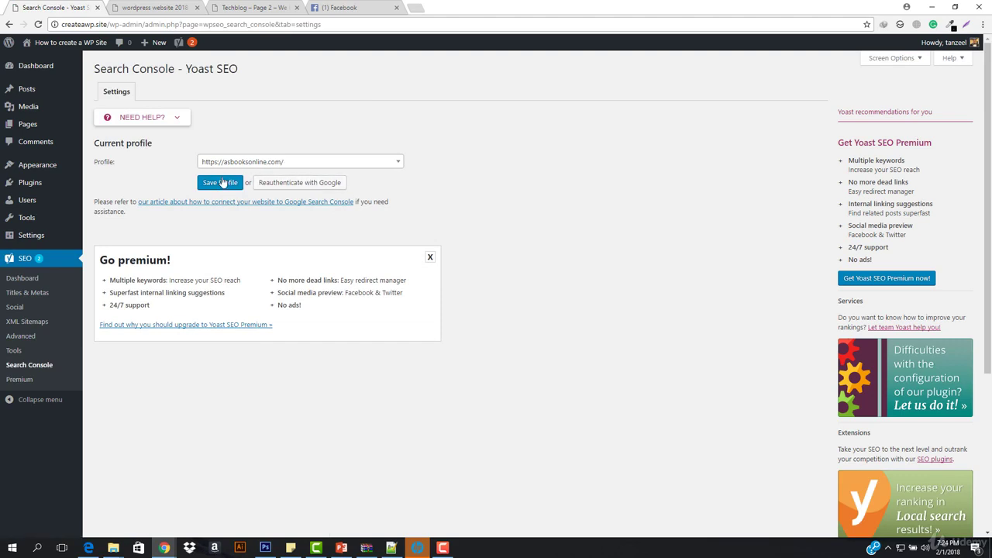
{"action": "left_click", "coordinate": [285, 162]}
{"action": "left_click", "coordinate": [225, 195]}
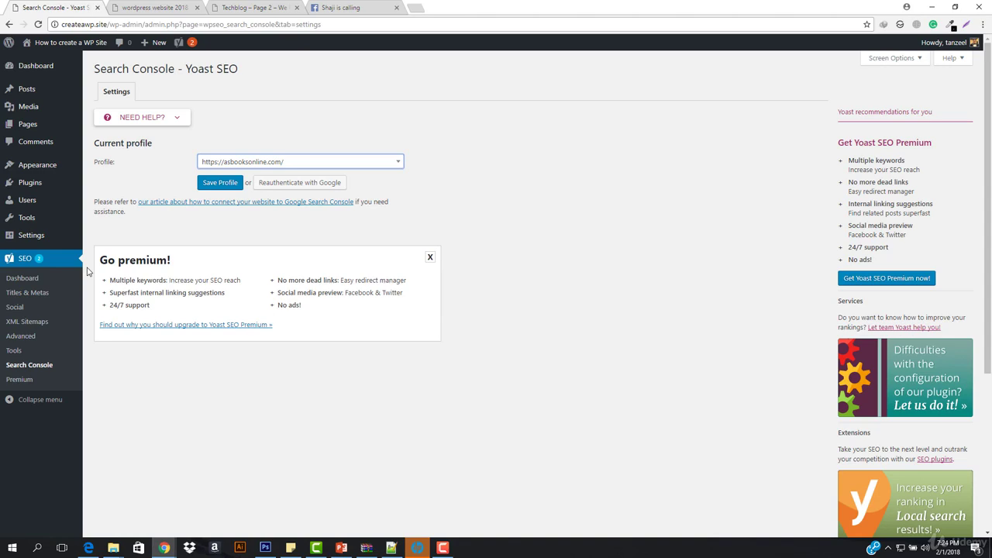
- Check the Facebook page, return to the Search Console settings and close the Facebook browser tab
{"action": "left_click", "coordinate": [341, 7]}
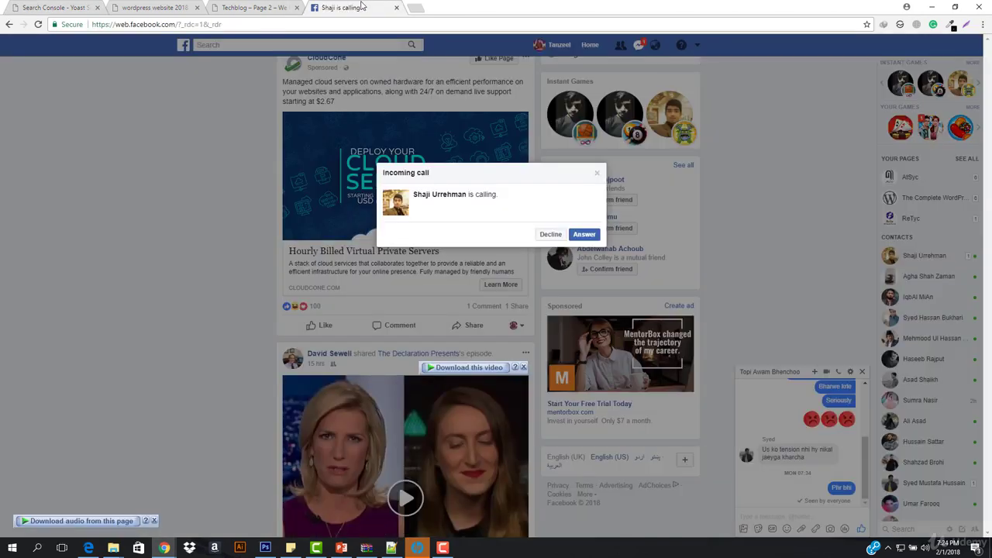
{"action": "left_click", "coordinate": [248, 7]}
{"action": "left_click", "coordinate": [49, 7]}
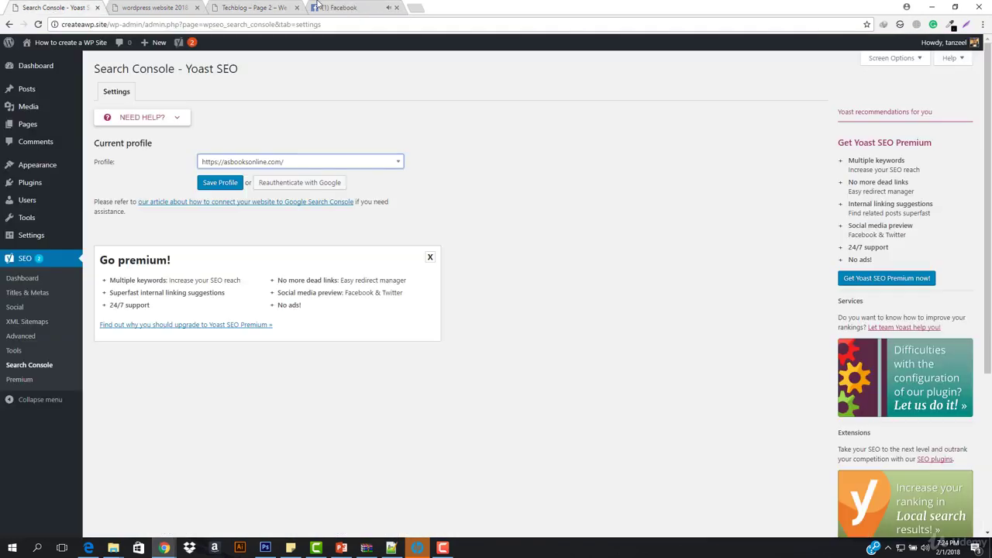
{"action": "left_click", "coordinate": [396, 7]}
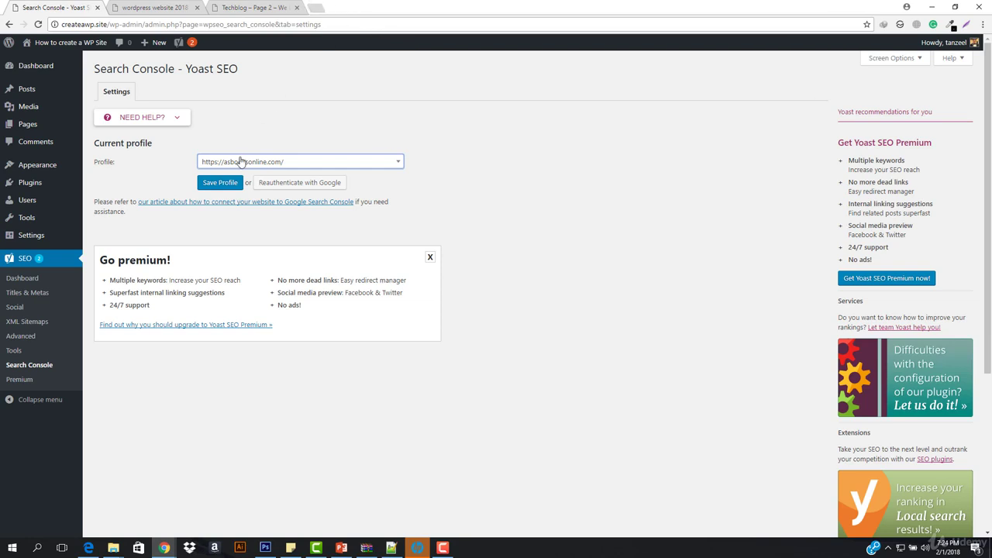